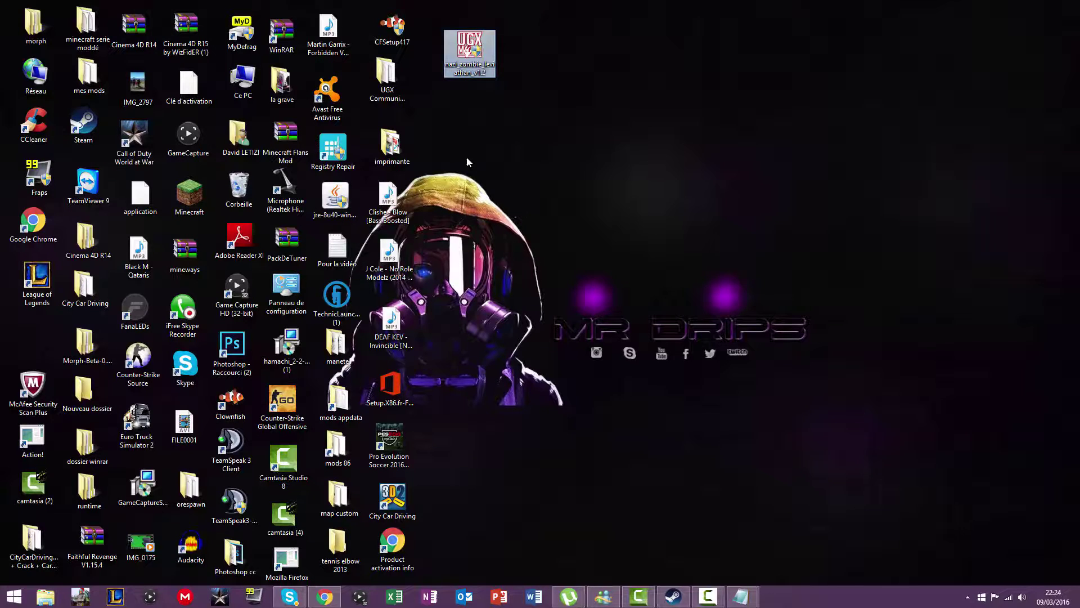
Switch to Chrome, show the zombie custom map search results, and close the two YouTube tabs
{"action": "left_click", "coordinate": [525, 177]}
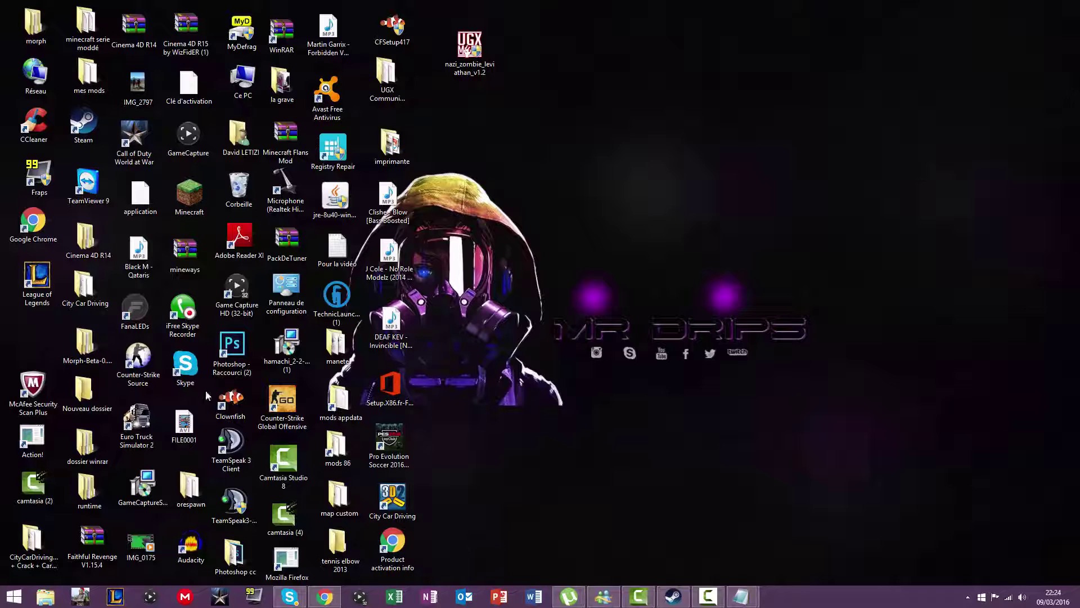
{"action": "left_click", "coordinate": [331, 600]}
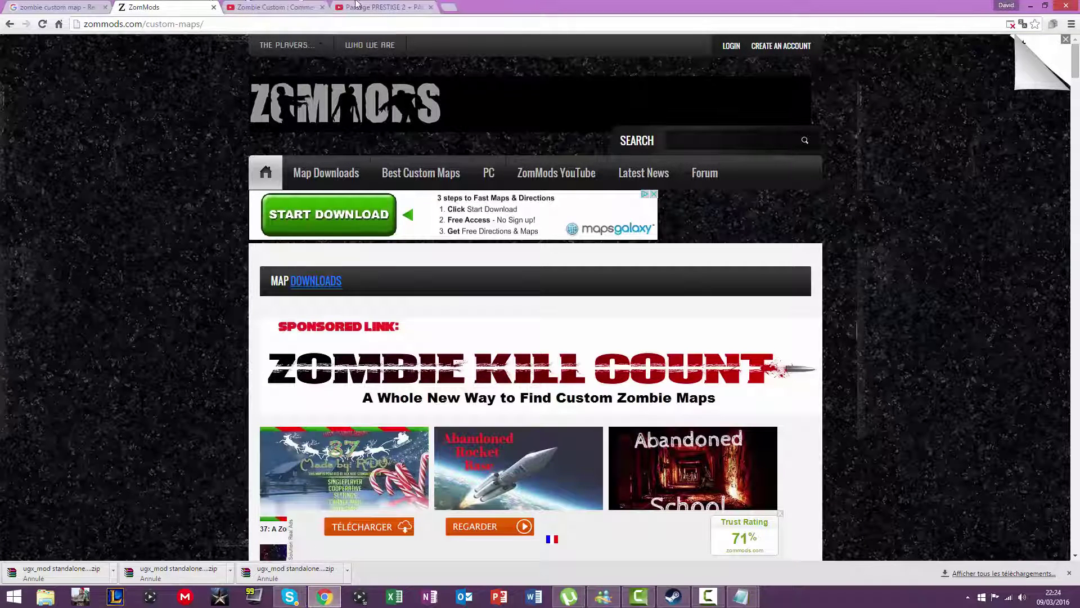
{"action": "left_click", "coordinate": [56, 7]}
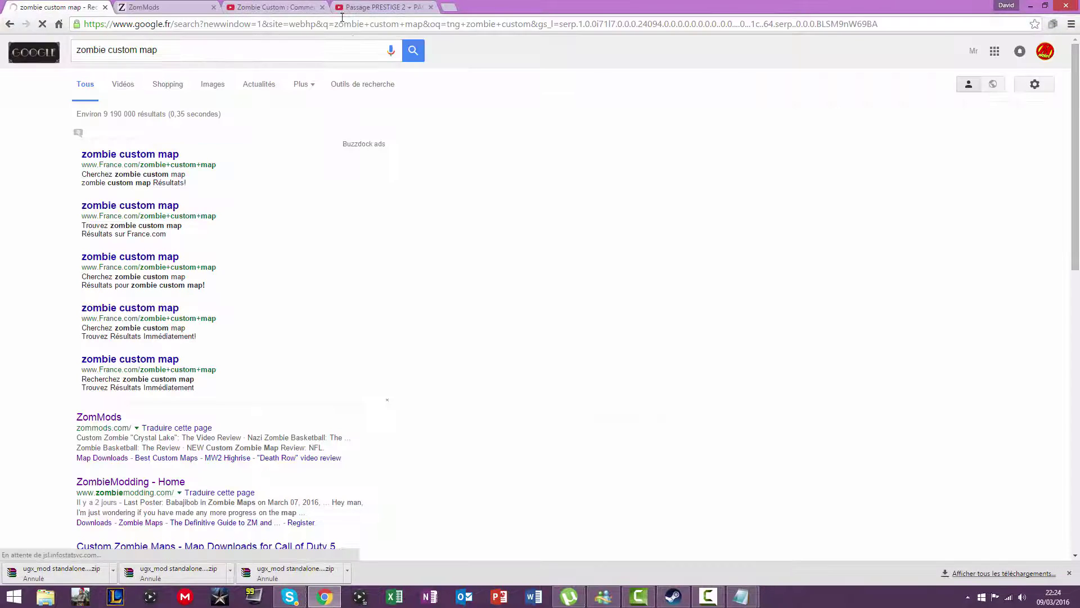
{"action": "left_click", "coordinate": [431, 6]}
{"action": "left_click", "coordinate": [322, 7]}
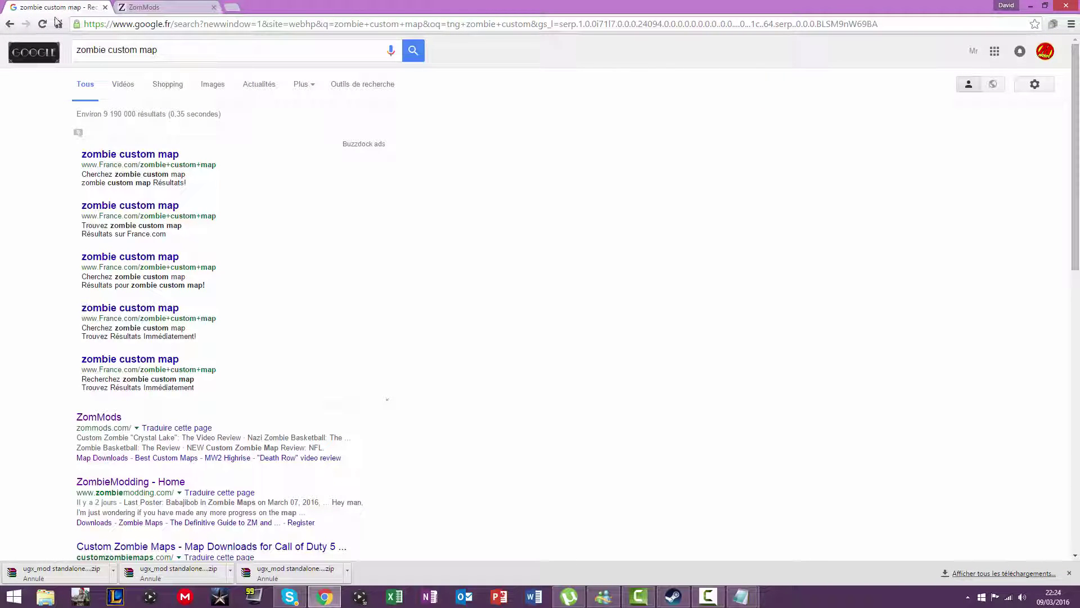
{"action": "left_click", "coordinate": [232, 8]}
{"action": "left_click", "coordinate": [322, 6]}
Open Chrome's download history, look through the past downloads, and minimize the browser
{"action": "left_click", "coordinate": [1071, 26]}
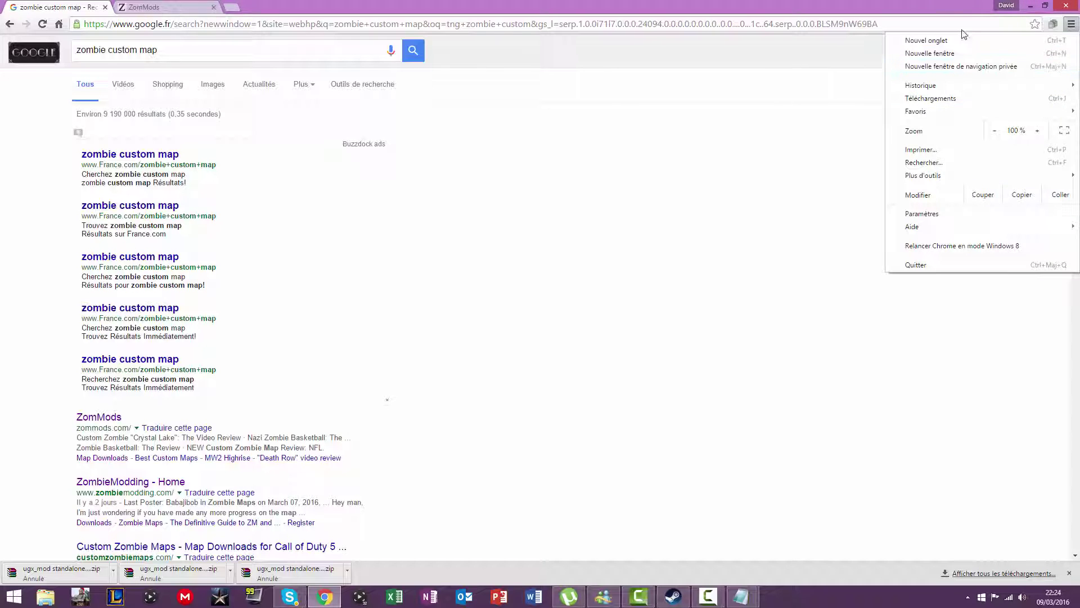
{"action": "left_click", "coordinate": [954, 99]}
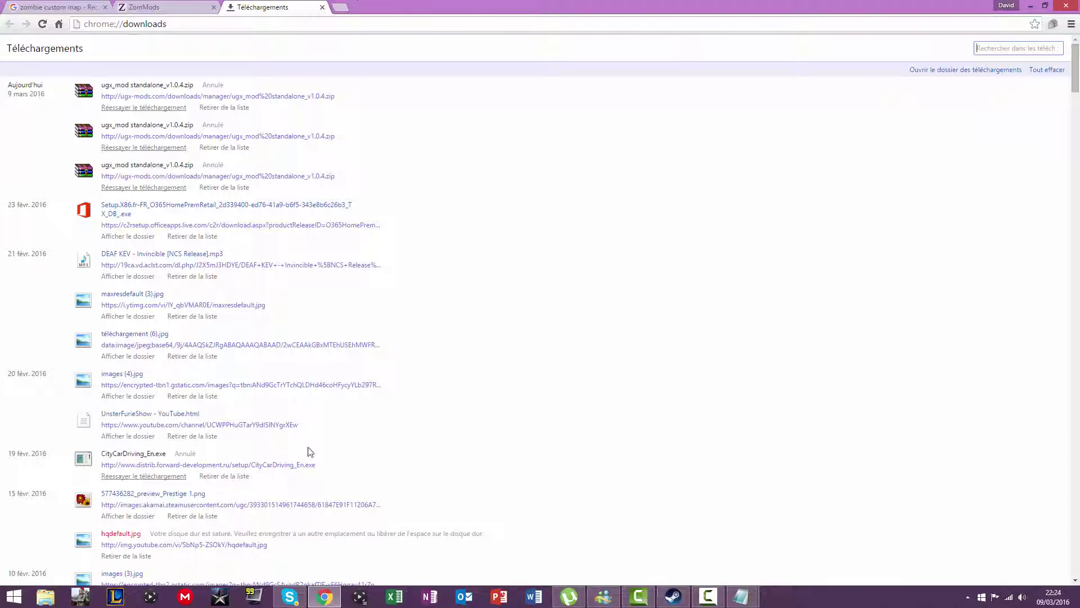
{"action": "scroll", "coordinate": [309, 452], "scroll_direction": "down", "scroll_amount": 8}
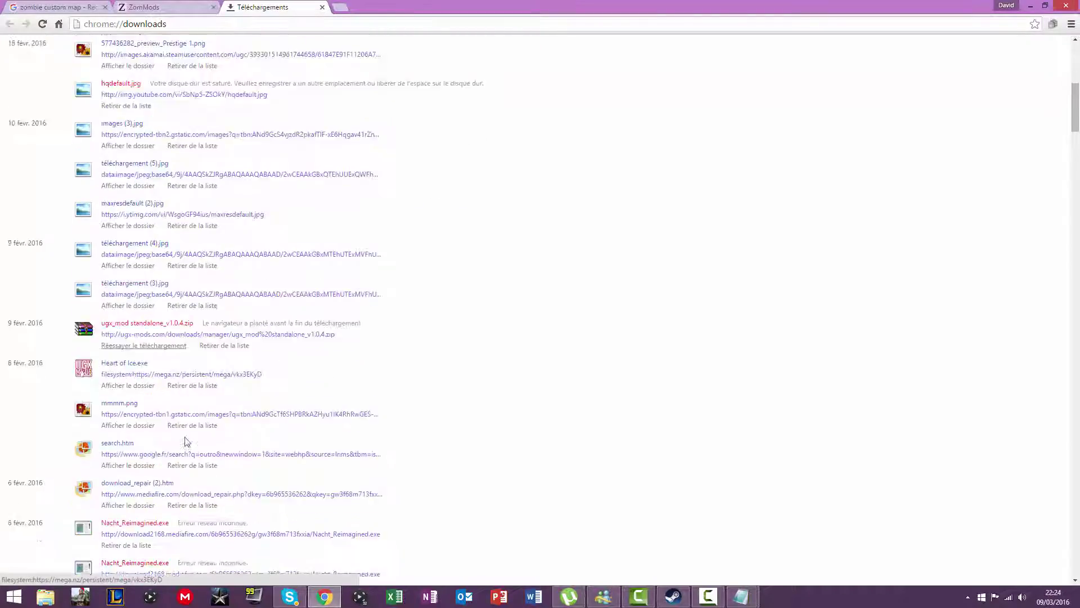
{"action": "scroll", "coordinate": [187, 441], "scroll_direction": "down", "scroll_amount": 20}
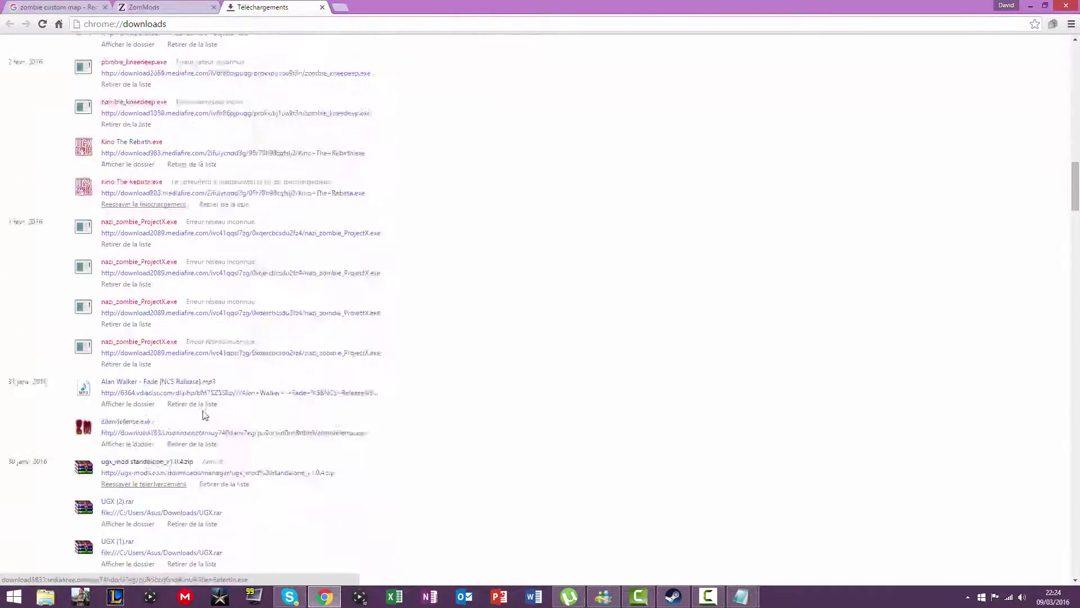
{"action": "scroll", "coordinate": [205, 415], "scroll_direction": "up", "scroll_amount": 20}
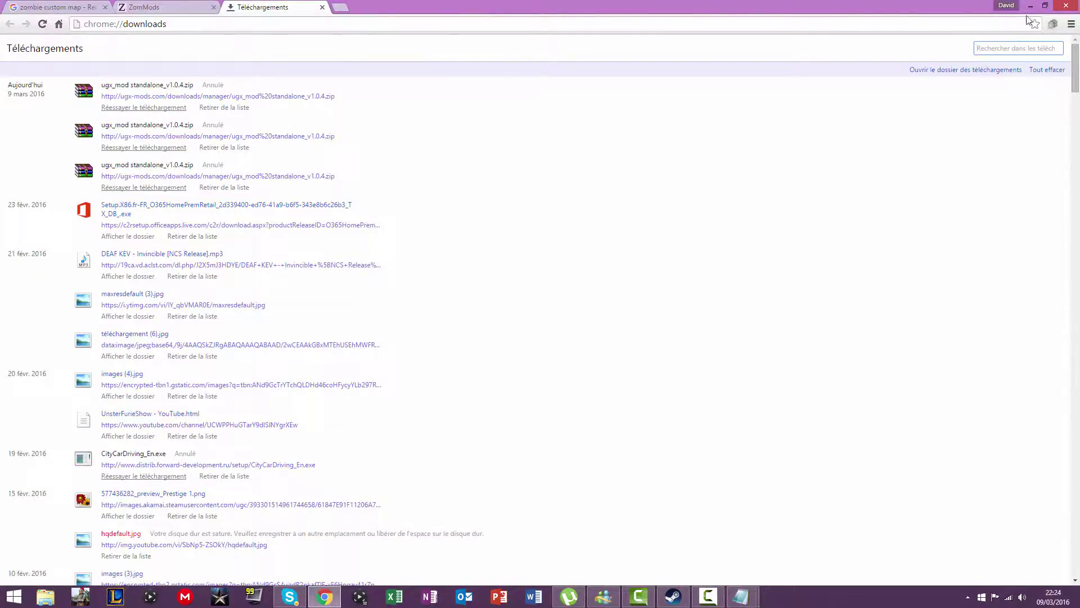
{"action": "left_click", "coordinate": [1031, 5]}
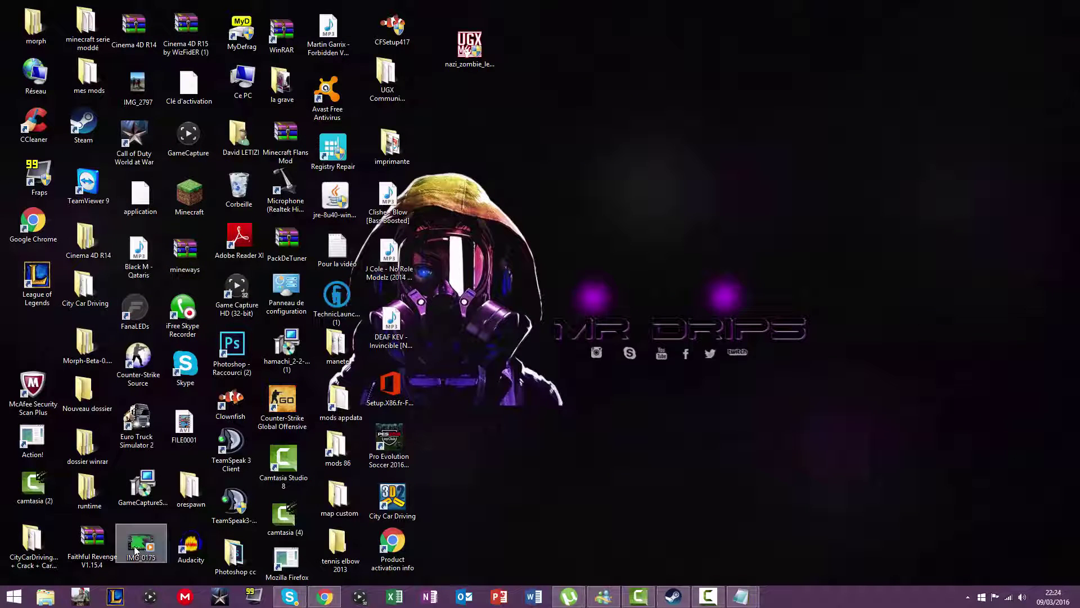
Return to Chrome's download history and retry the latest cancelled ugx_mod standalone_v1.0.4.zip download
{"action": "left_click_drag", "start_coordinate": [39, 287], "coordinate": [42, 300]}
{"action": "left_click", "coordinate": [324, 597]}
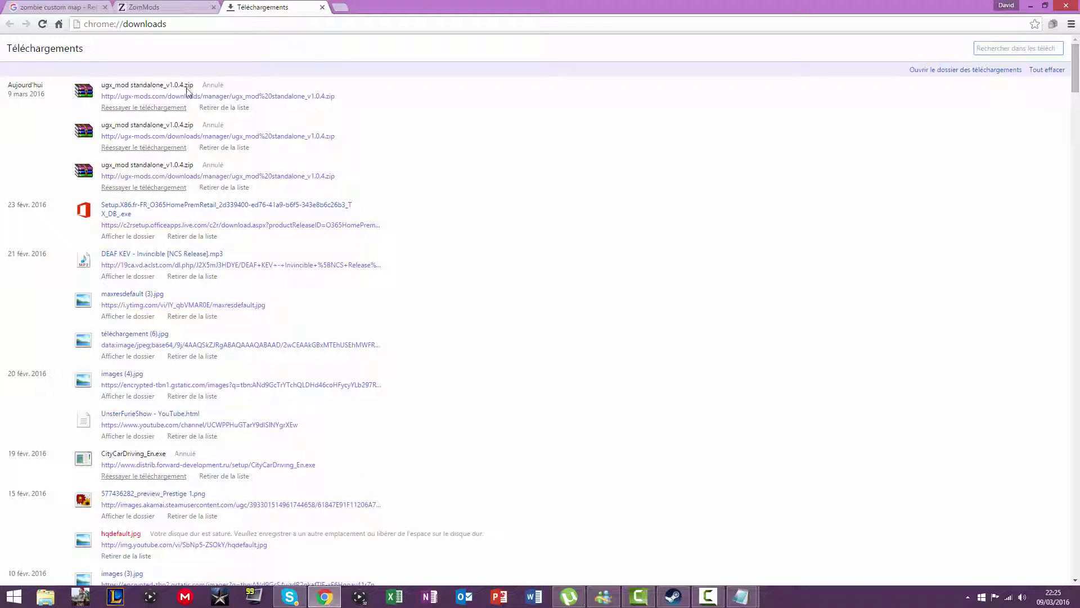
{"action": "left_click", "coordinate": [147, 109]}
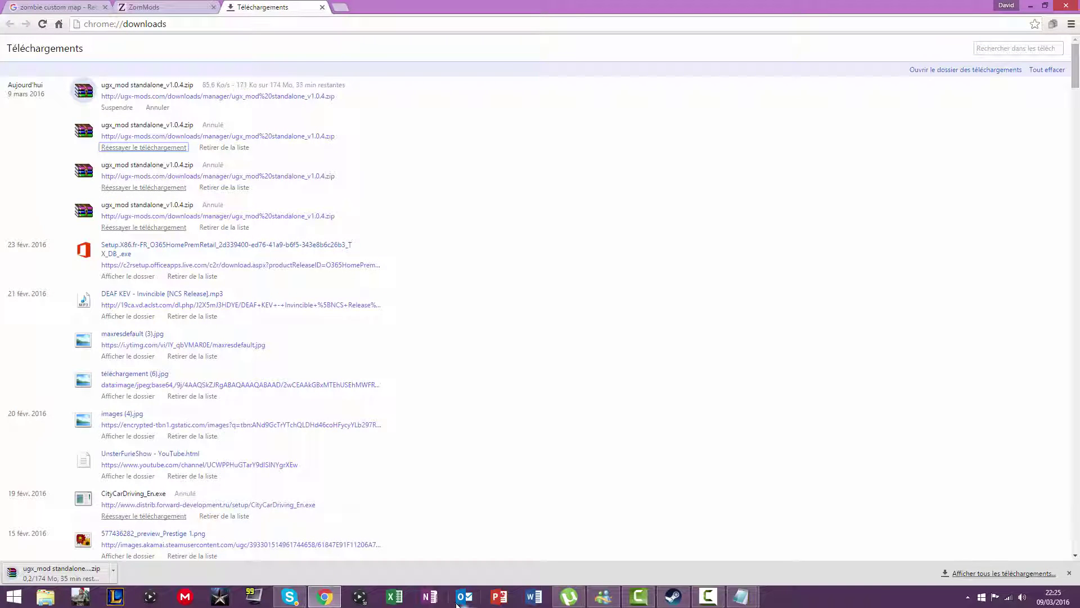
{"action": "mouse_move", "coordinate": [603, 596]}
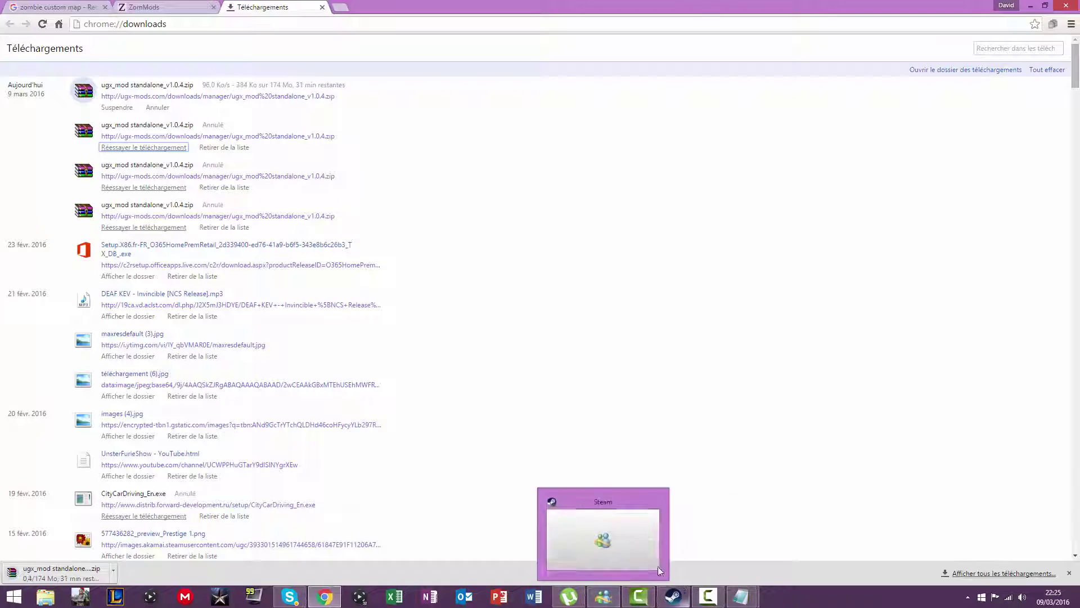
{"action": "mouse_move", "coordinate": [710, 592]}
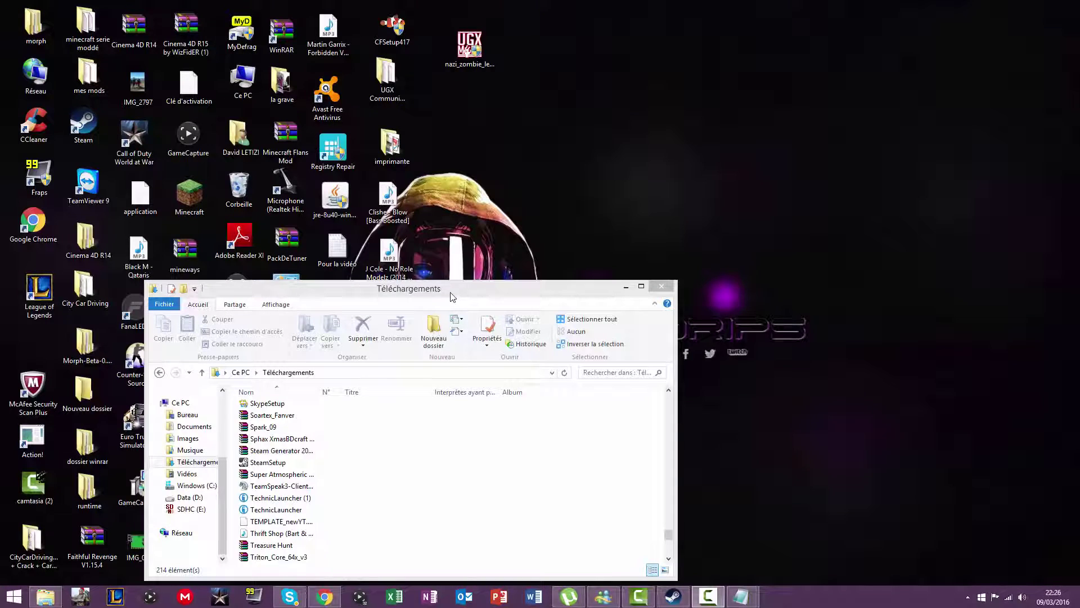
Move the UGX (1) archive from the Téléchargements folder to the desktop and close the folder window
{"action": "left_click_drag", "start_coordinate": [454, 297], "coordinate": [452, 171]}
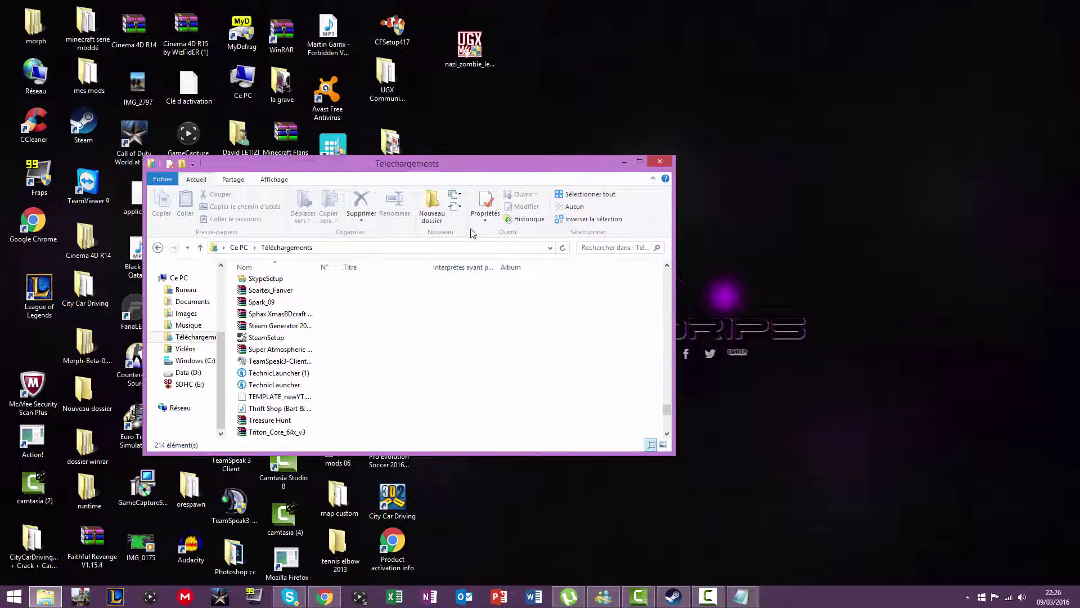
{"action": "scroll", "coordinate": [452, 191], "scroll_direction": "down", "scroll_amount": 1}
{"action": "scroll", "coordinate": [512, 345], "scroll_direction": "down", "scroll_amount": 4}
{"action": "left_click", "coordinate": [397, 318]}
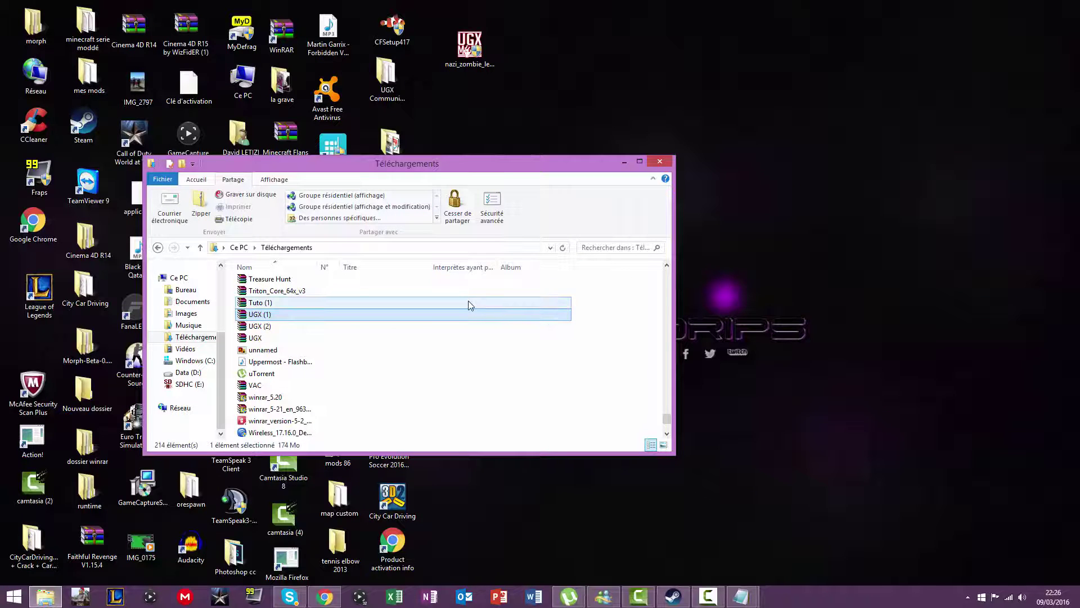
{"action": "left_click_drag", "start_coordinate": [479, 321], "coordinate": [805, 209]}
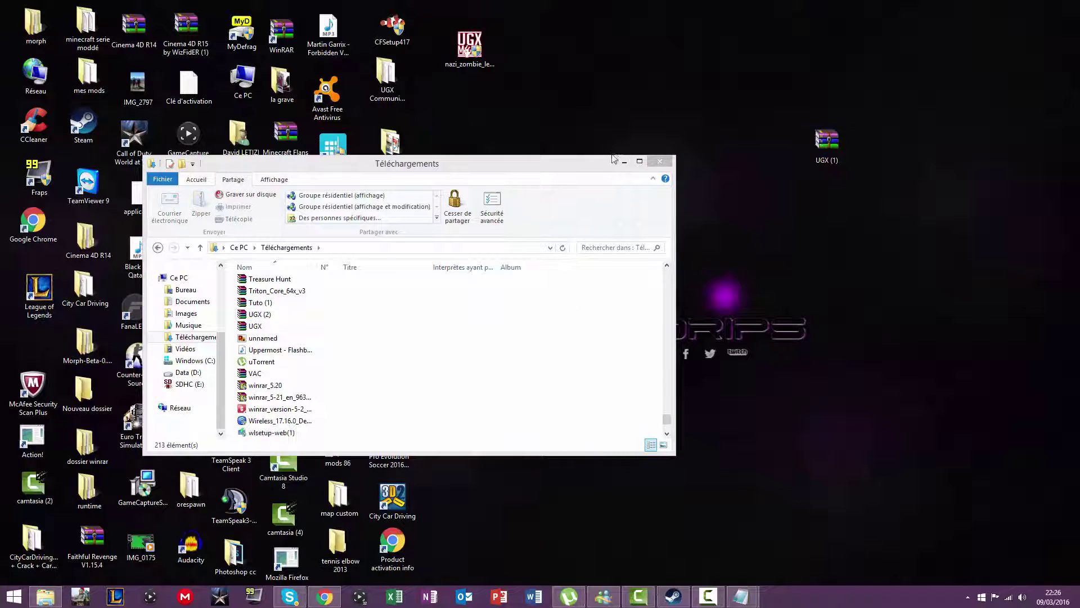
{"action": "left_click", "coordinate": [660, 162]}
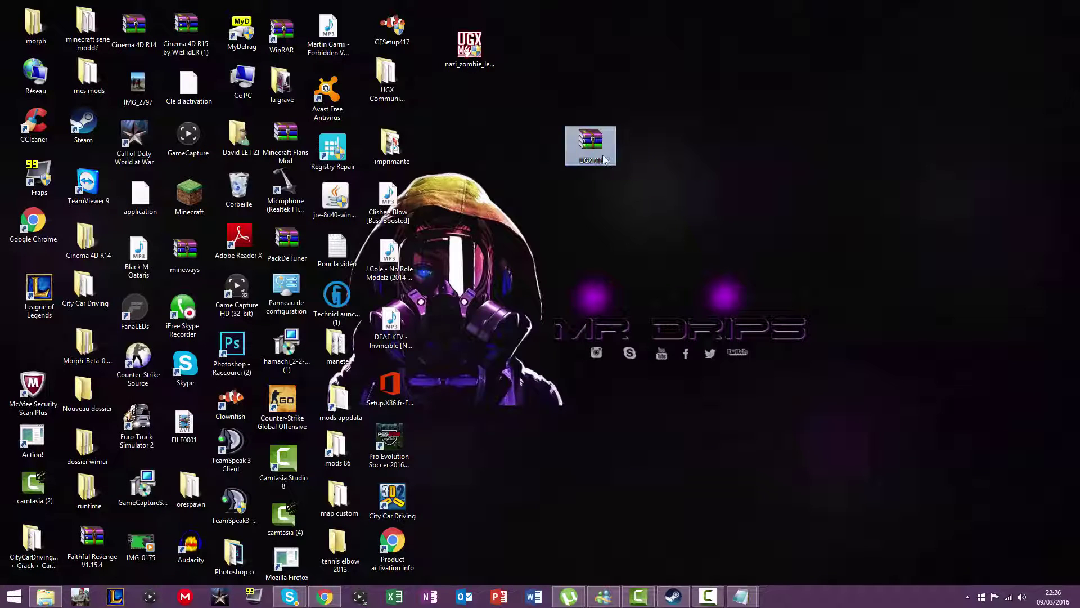
Open the UGX (1) archive in WinRAR, look through its UGX\UGX Standalone Files folder, and minimize the archive window
{"action": "left_click", "coordinate": [594, 147]}
{"action": "double_click", "coordinate": [595, 149]}
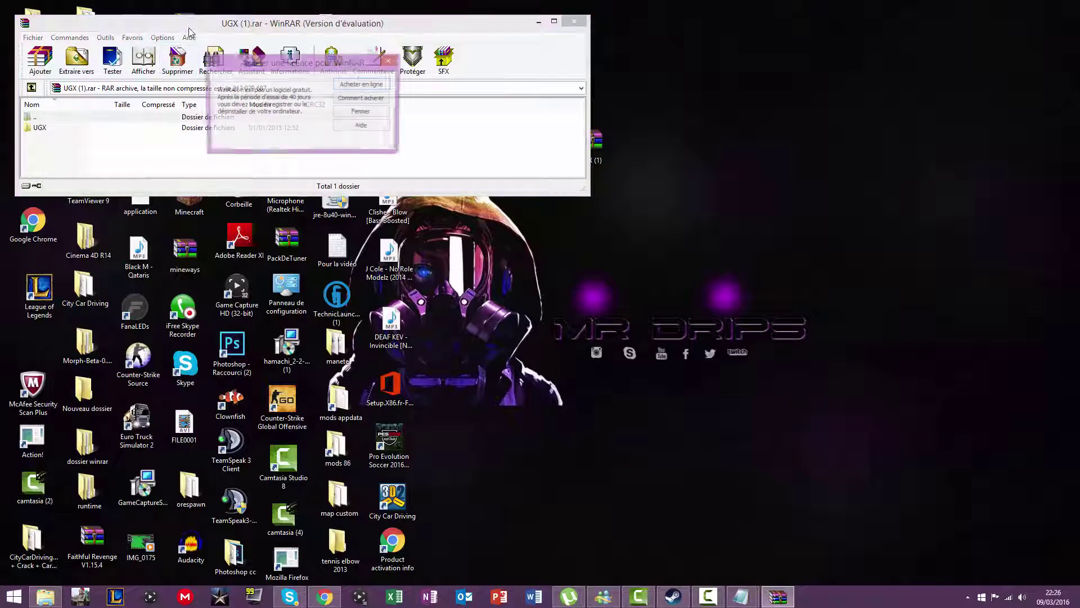
{"action": "left_click", "coordinate": [359, 115]}
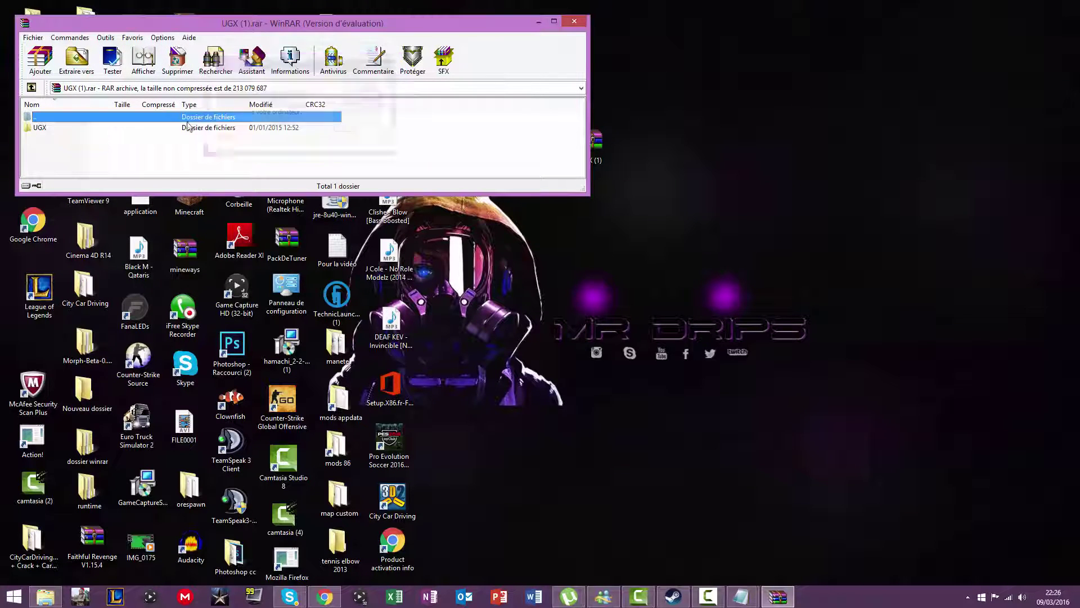
{"action": "left_click", "coordinate": [82, 127]}
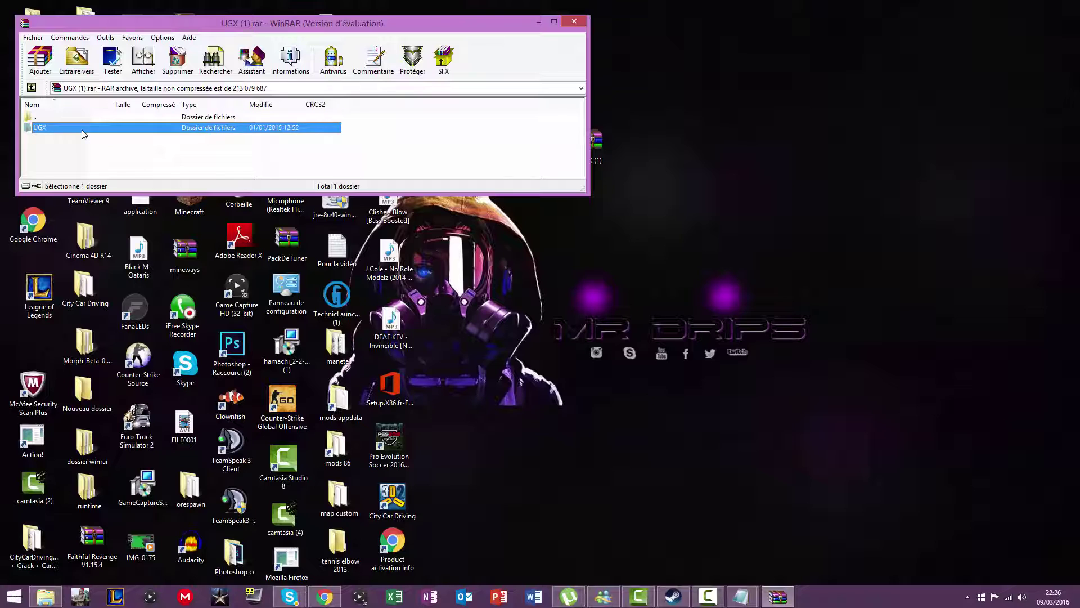
{"action": "double_click", "coordinate": [84, 133]}
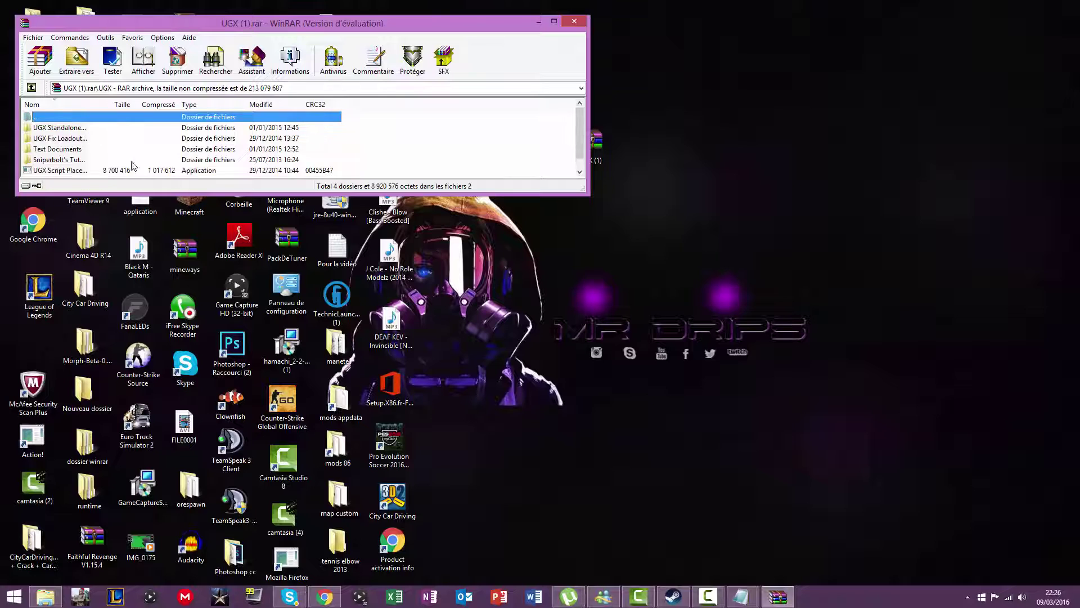
{"action": "left_click", "coordinate": [58, 129]}
{"action": "double_click", "coordinate": [58, 129]}
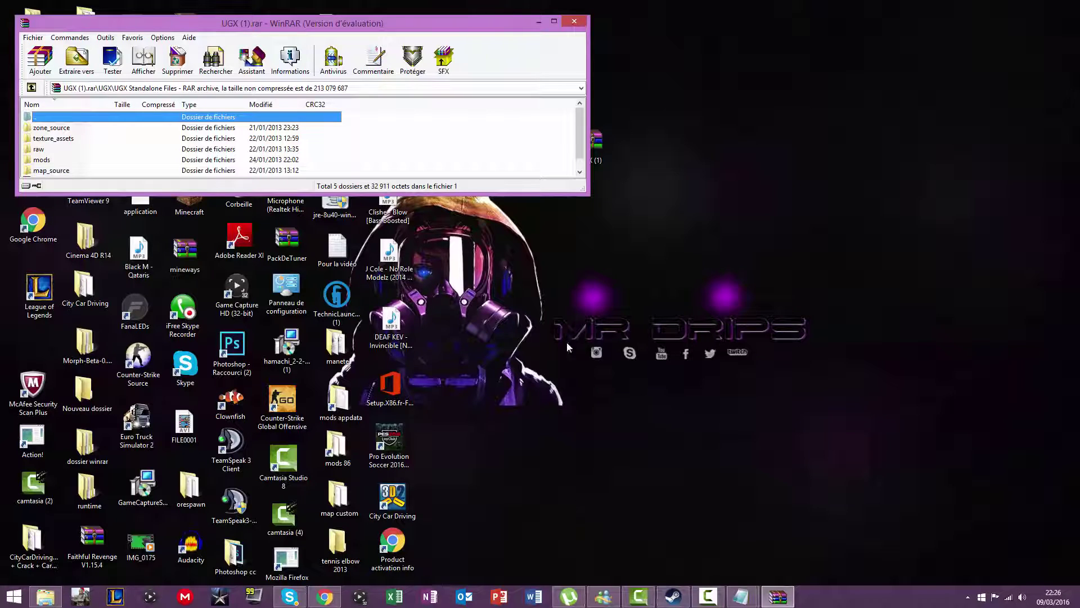
{"action": "scroll", "coordinate": [104, 127], "scroll_direction": "down", "scroll_amount": 1}
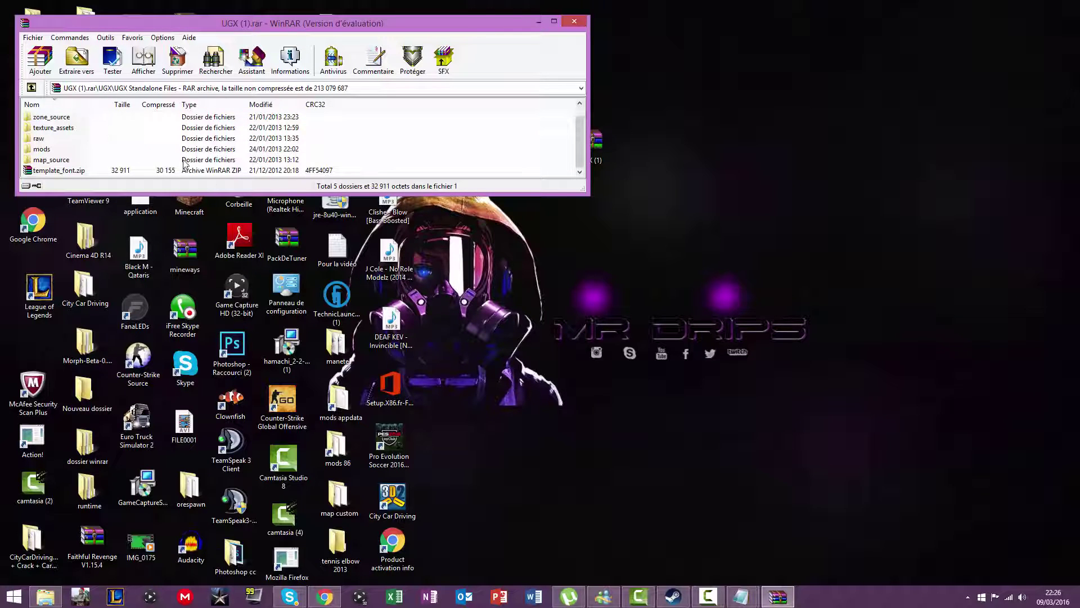
{"action": "scroll", "coordinate": [203, 134], "scroll_direction": "up", "scroll_amount": 1}
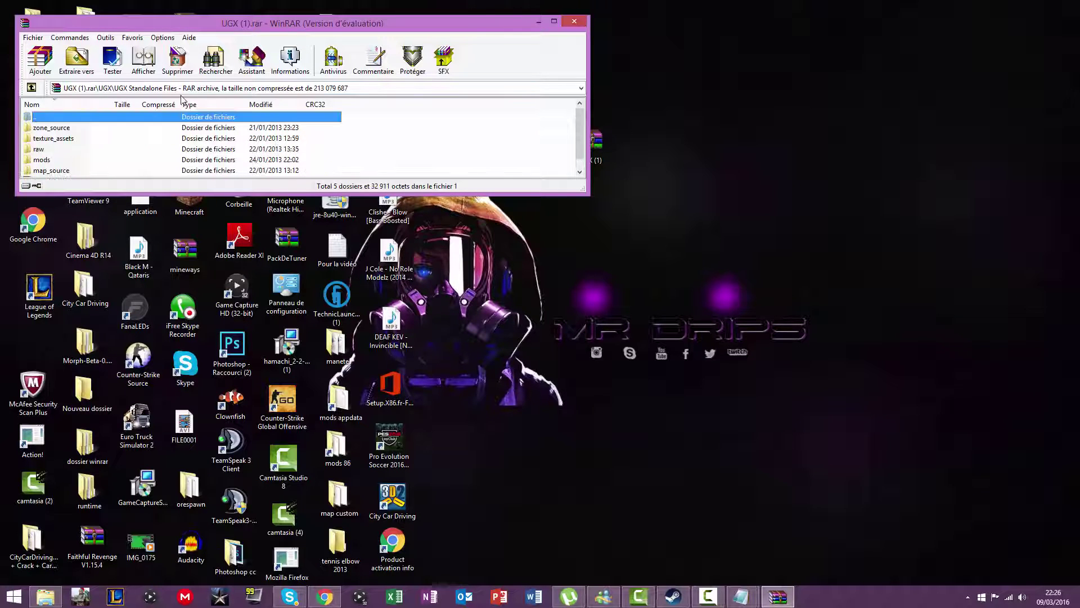
{"action": "scroll", "coordinate": [225, 146], "scroll_direction": "down", "scroll_amount": 1}
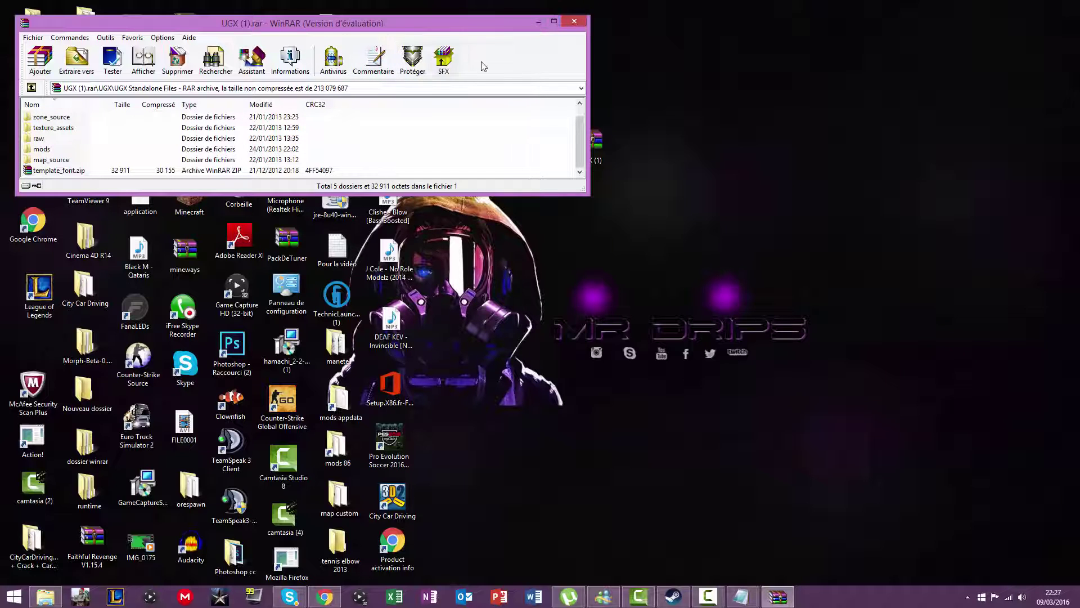
{"action": "left_click", "coordinate": [536, 24]}
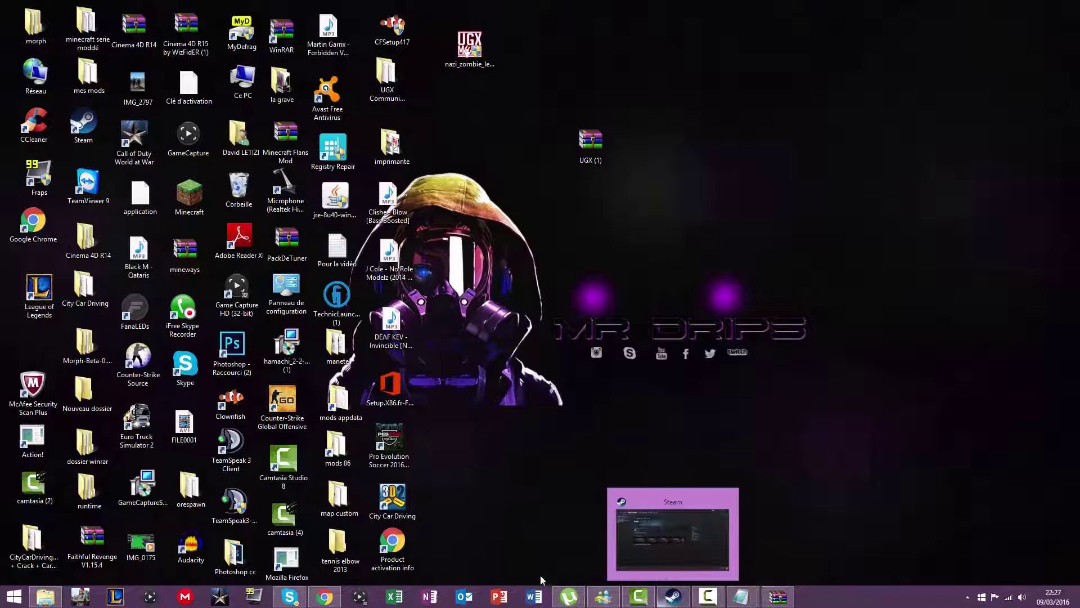
Switch to Steam and open the local files folder of Call of Duty: World at War through the game's properties
{"action": "left_click", "coordinate": [674, 597]}
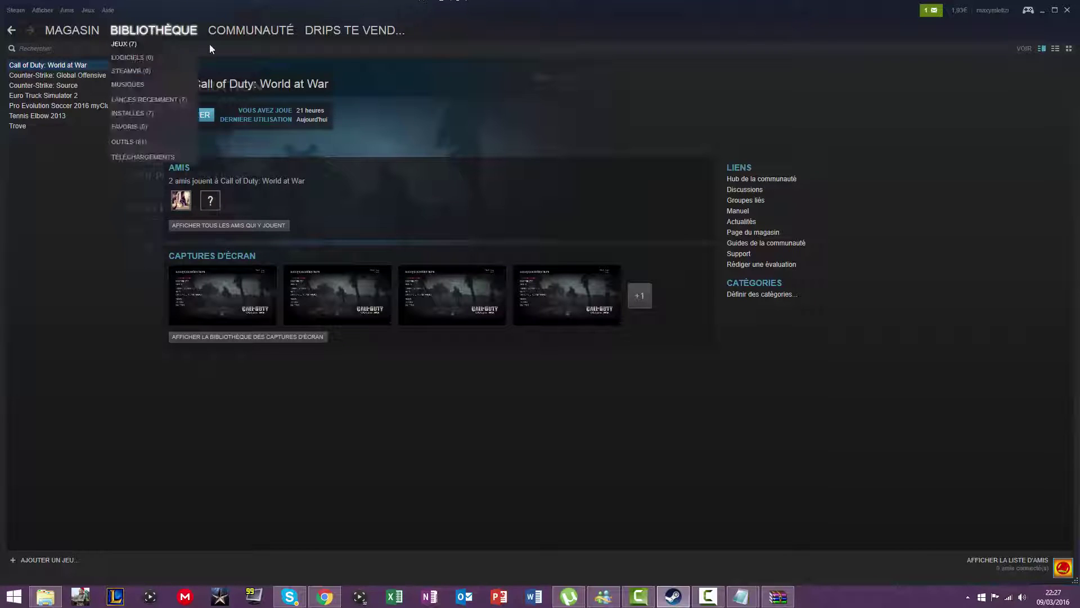
{"action": "right_click", "coordinate": [93, 69]}
{"action": "left_click", "coordinate": [129, 254]}
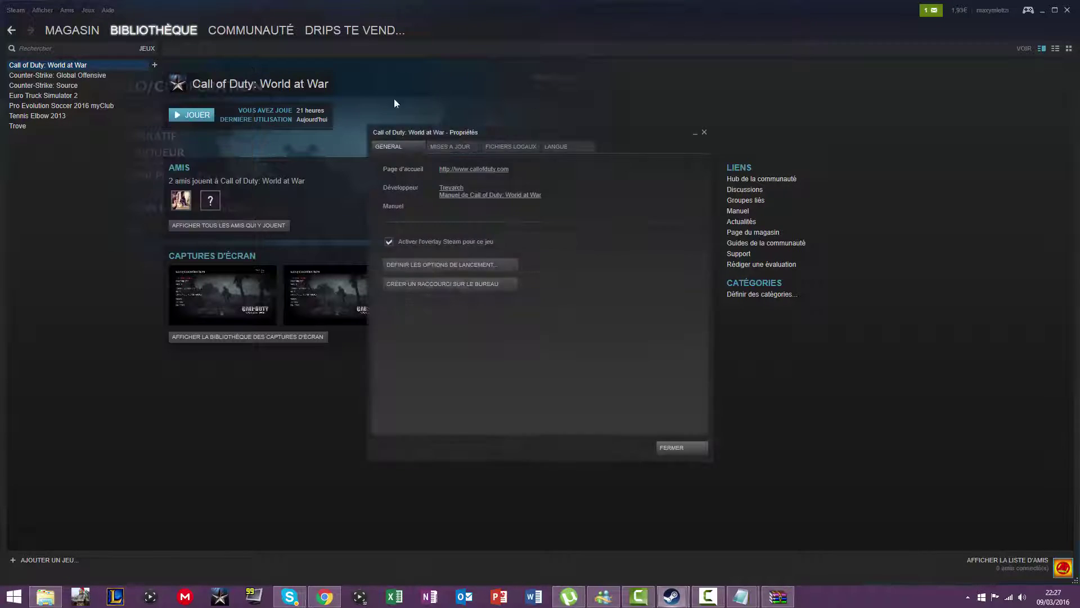
{"action": "left_click", "coordinate": [523, 149]}
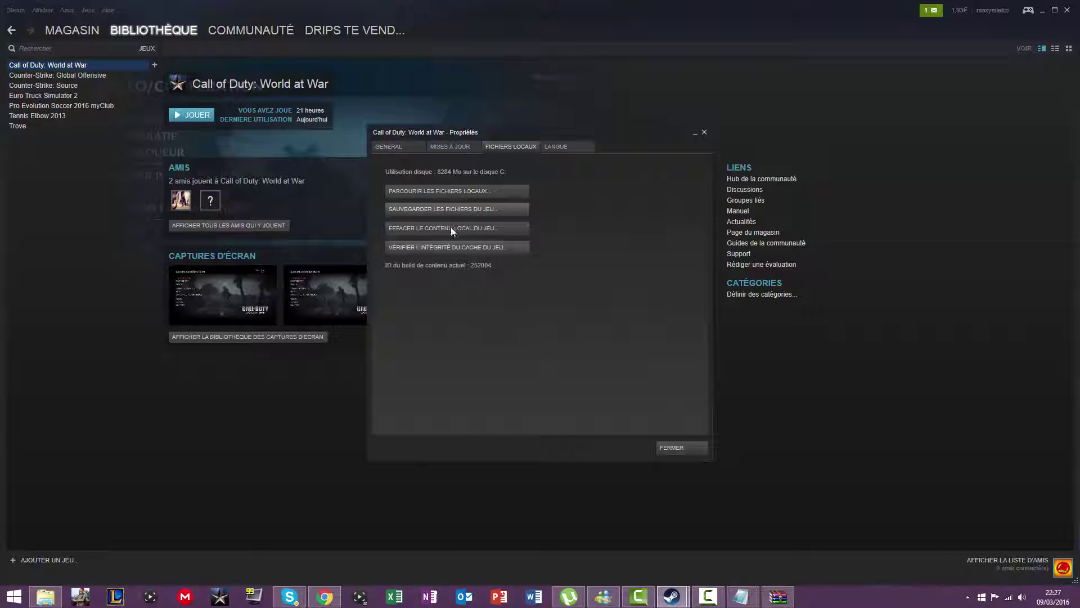
{"action": "left_click", "coordinate": [445, 194]}
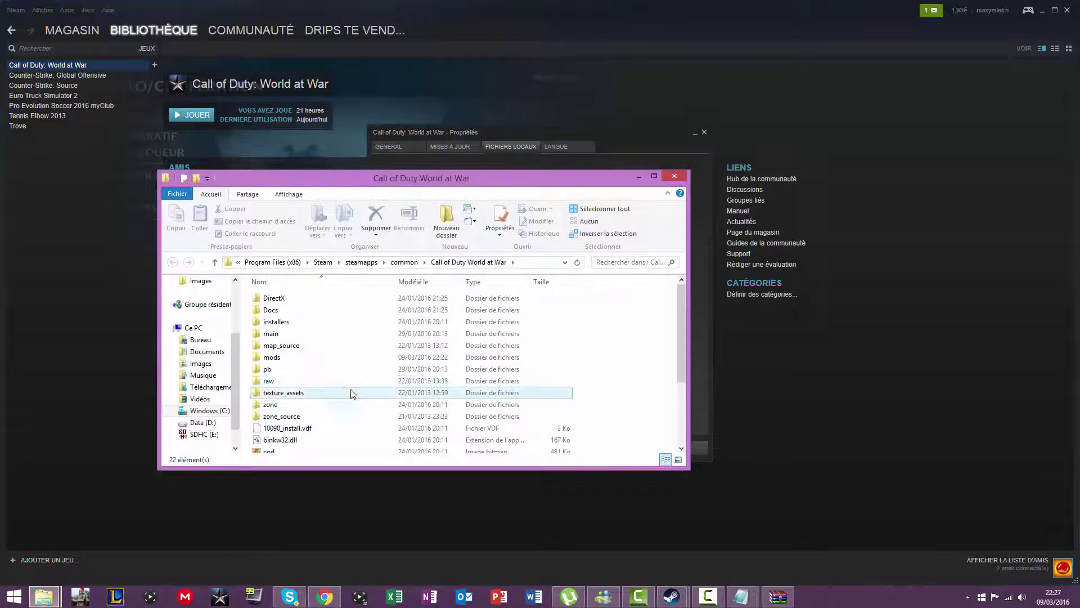
Look through the game folder and its mods subfolder, return to the game folder, minimize it, and close the game's properties
{"action": "scroll", "coordinate": [337, 383], "scroll_direction": "down", "scroll_amount": 3}
{"action": "scroll", "coordinate": [335, 366], "scroll_direction": "up", "scroll_amount": 3}
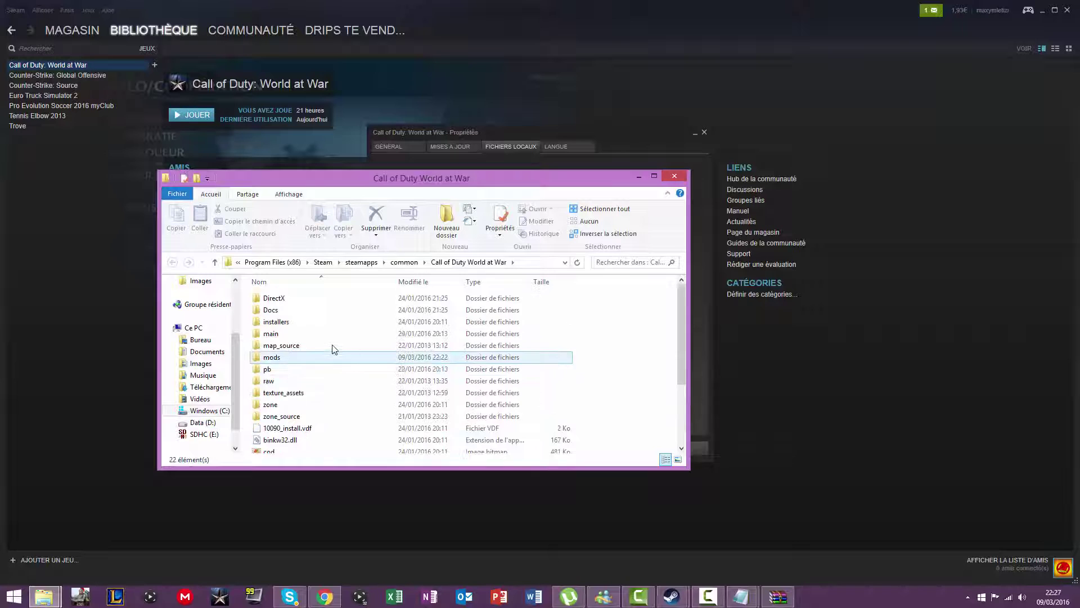
{"action": "double_click", "coordinate": [279, 359]}
{"action": "scroll", "coordinate": [355, 368], "scroll_direction": "down", "scroll_amount": 3}
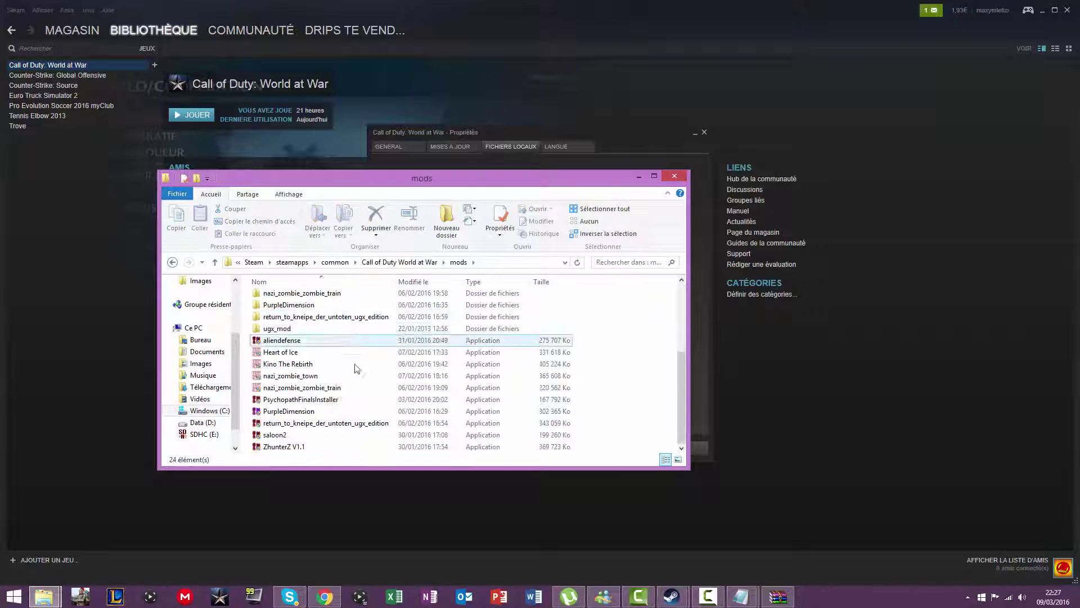
{"action": "left_click", "coordinate": [173, 264]}
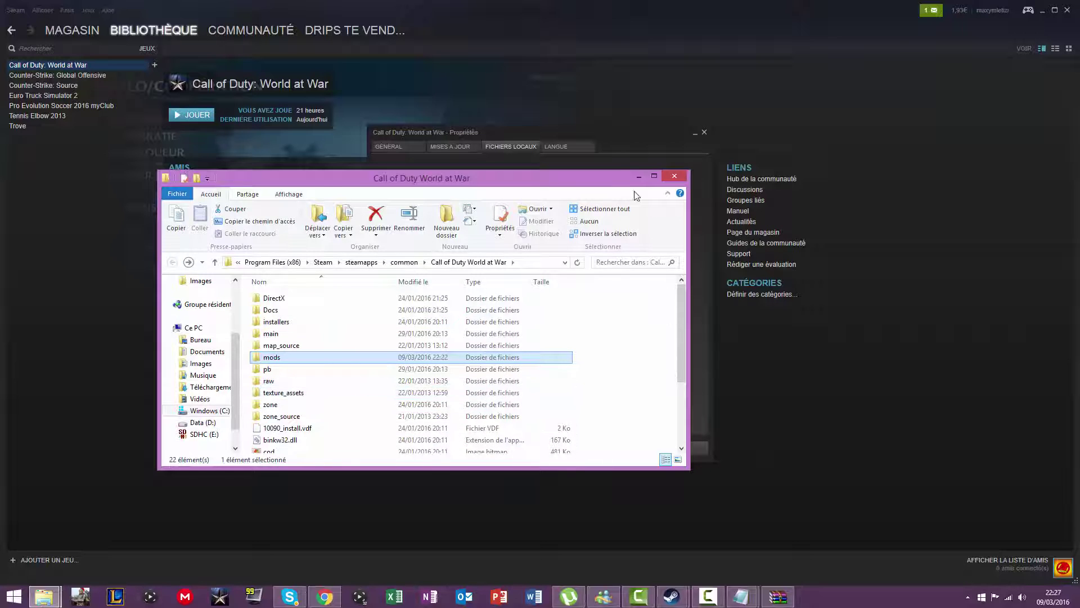
{"action": "left_click", "coordinate": [639, 176]}
{"action": "left_click", "coordinate": [703, 132]}
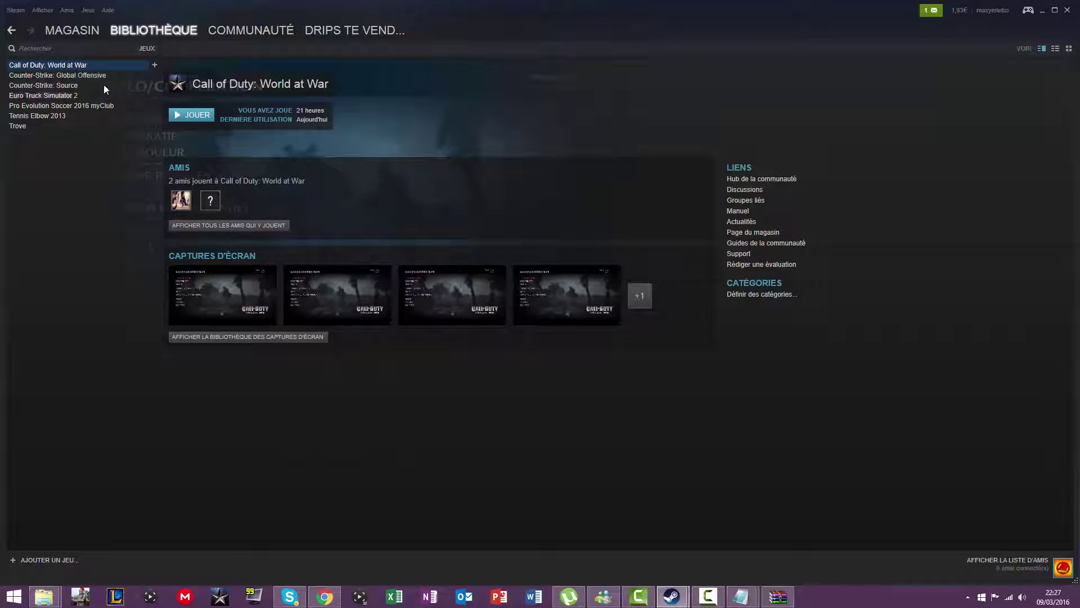
Reopen the Call of Duty: World at War local files folder from the game's properties, close both windows, and minimize Steam
{"action": "right_click", "coordinate": [54, 70]}
{"action": "left_click", "coordinate": [117, 246]}
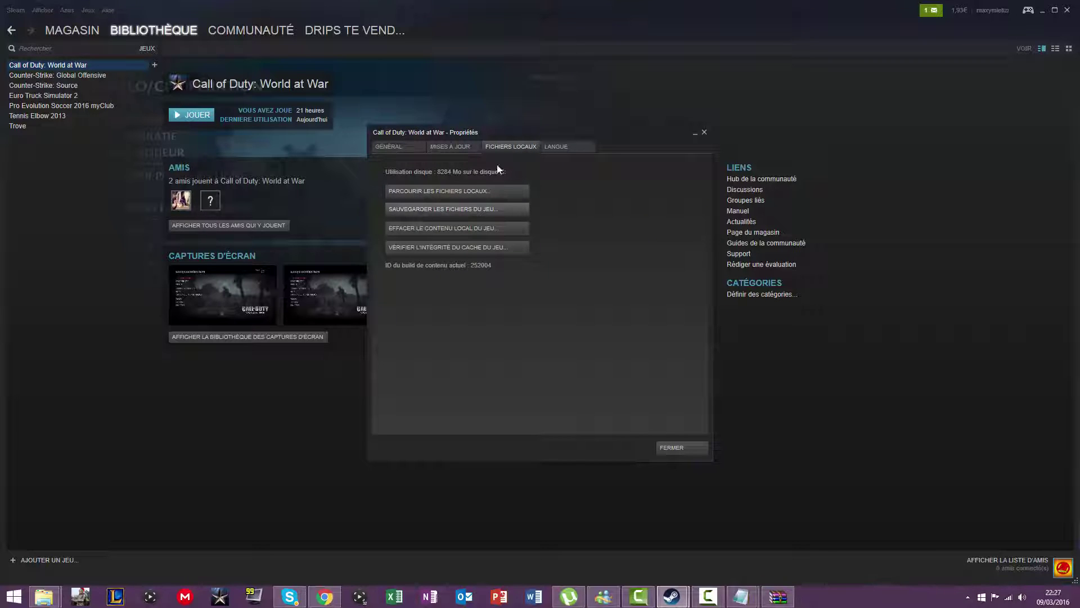
{"action": "left_click", "coordinate": [445, 192]}
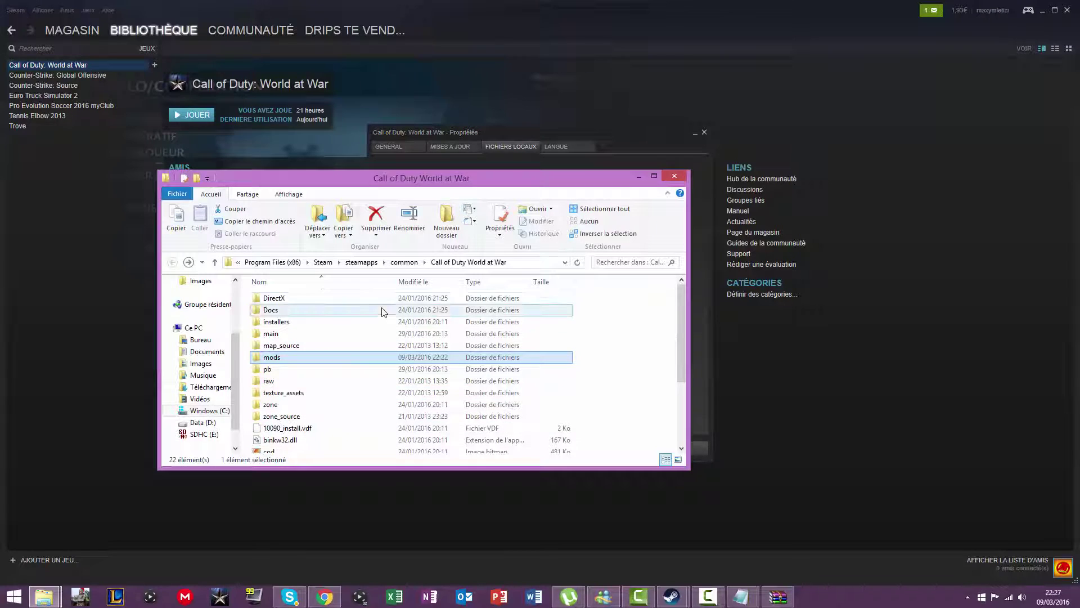
{"action": "left_click", "coordinate": [674, 175]}
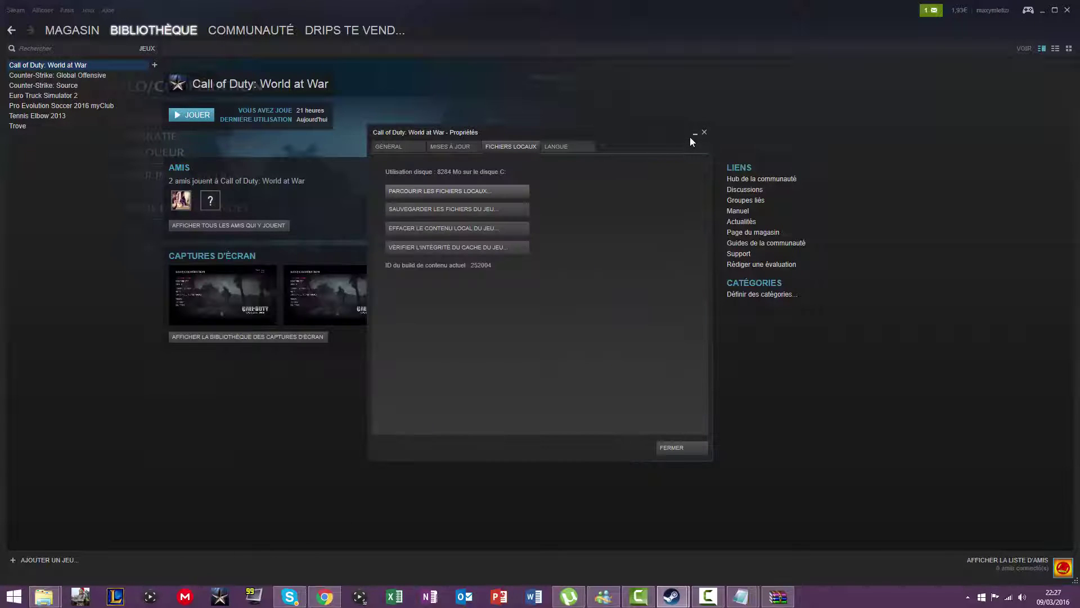
{"action": "left_click", "coordinate": [703, 132]}
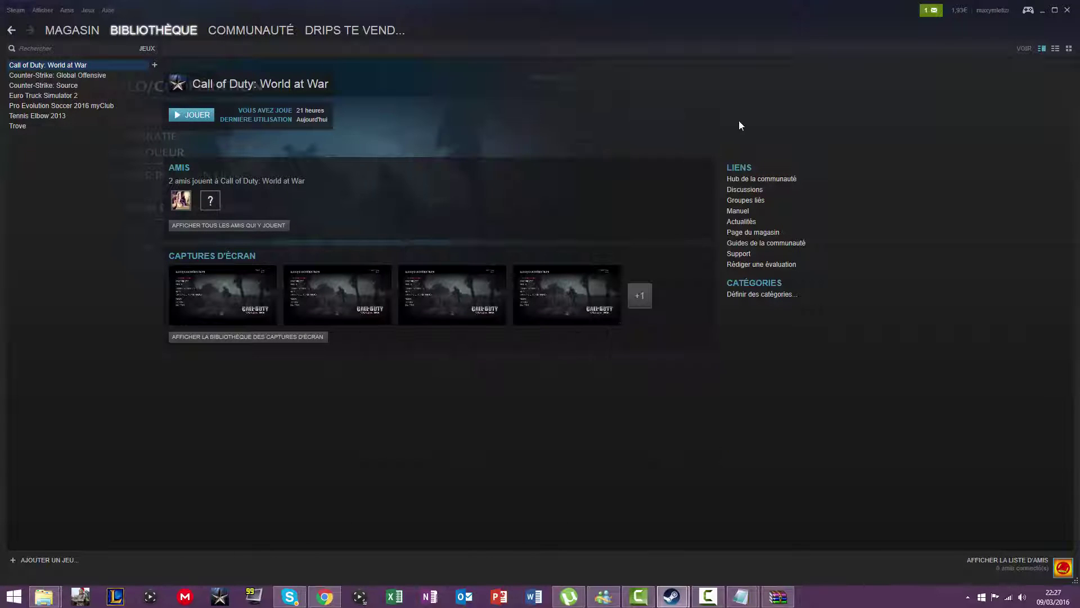
{"action": "left_click", "coordinate": [1041, 16]}
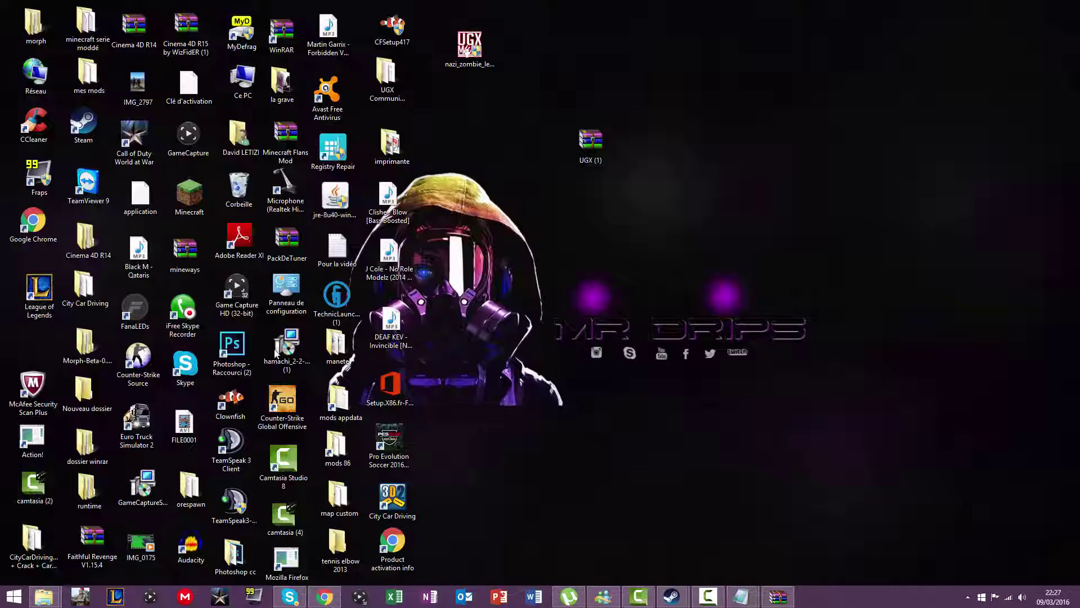
Place the UGX (1) archive below the nazi_zombie installer on the desktop and restore the Call of Duty World at War folder window
{"action": "left_click_drag", "start_coordinate": [578, 160], "coordinate": [479, 100]}
{"action": "mouse_move", "coordinate": [37, 602]}
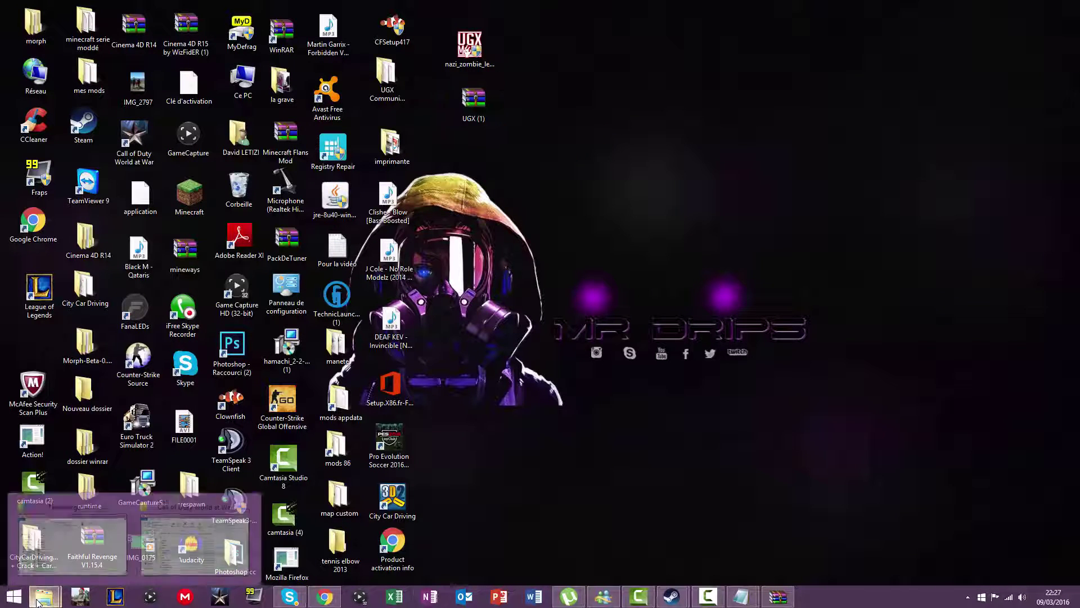
{"action": "left_click", "coordinate": [200, 513]}
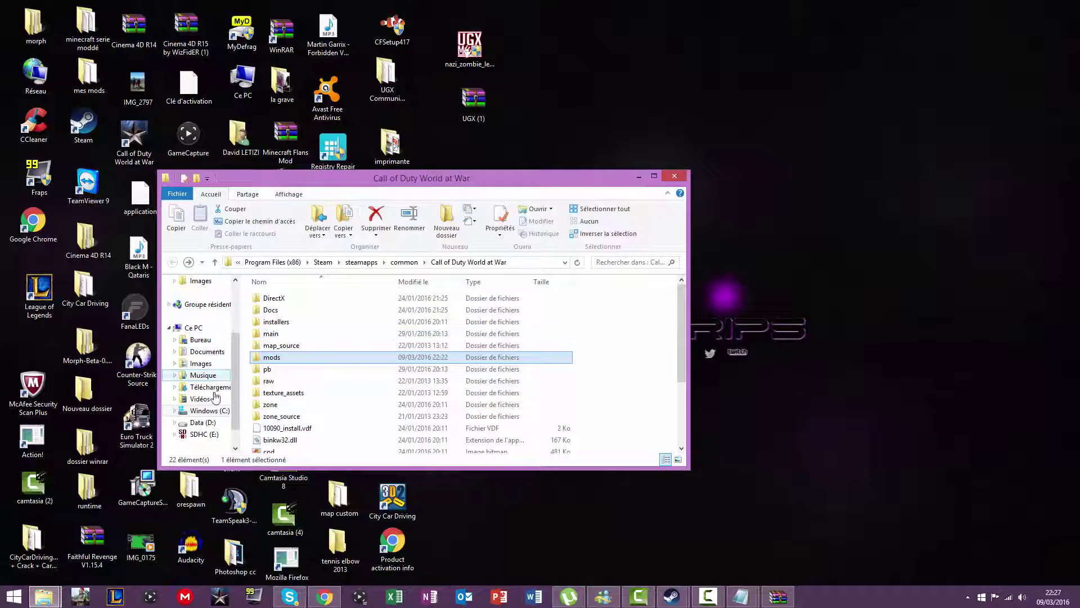
Open Program Files (x86) on the Windows (C:) drive and look through its list of folders
{"action": "left_click", "coordinate": [209, 411]}
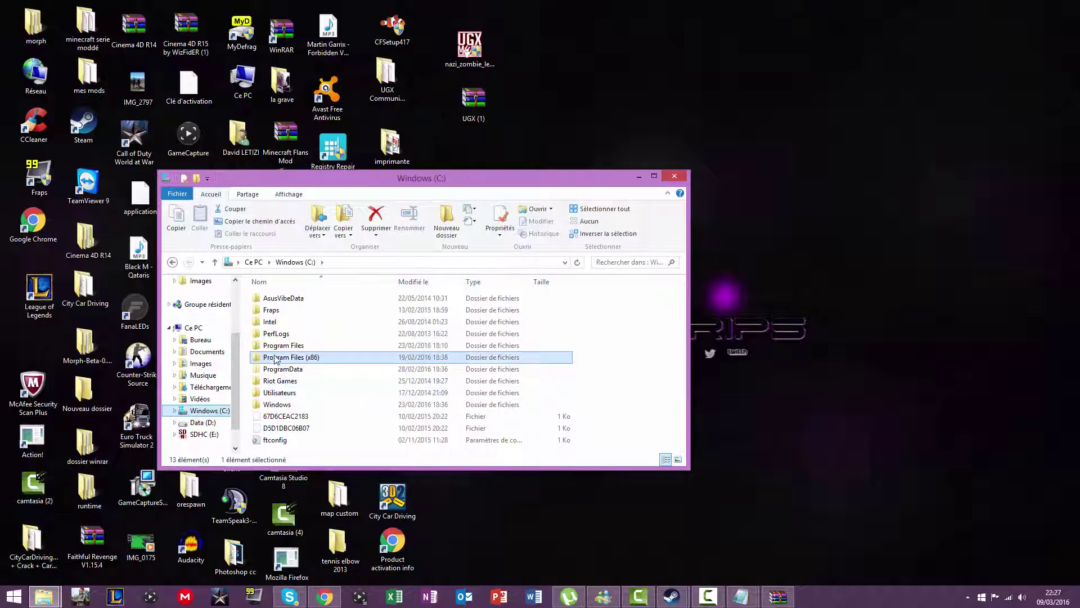
{"action": "double_click", "coordinate": [278, 359]}
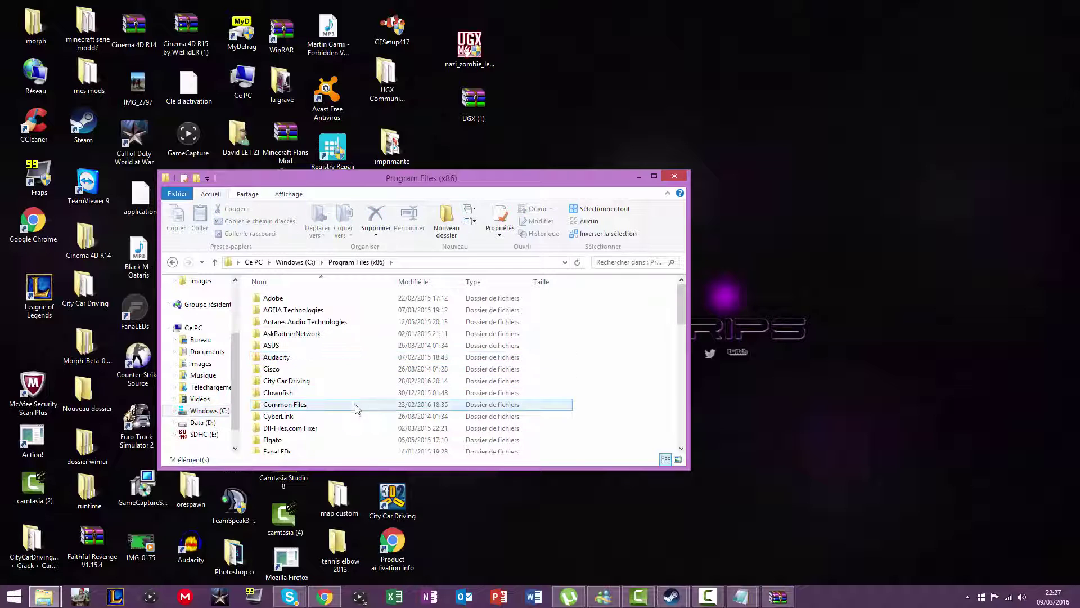
{"action": "scroll", "coordinate": [366, 388], "scroll_direction": "down", "scroll_amount": 5}
{"action": "scroll", "coordinate": [369, 387], "scroll_direction": "up", "scroll_amount": 4}
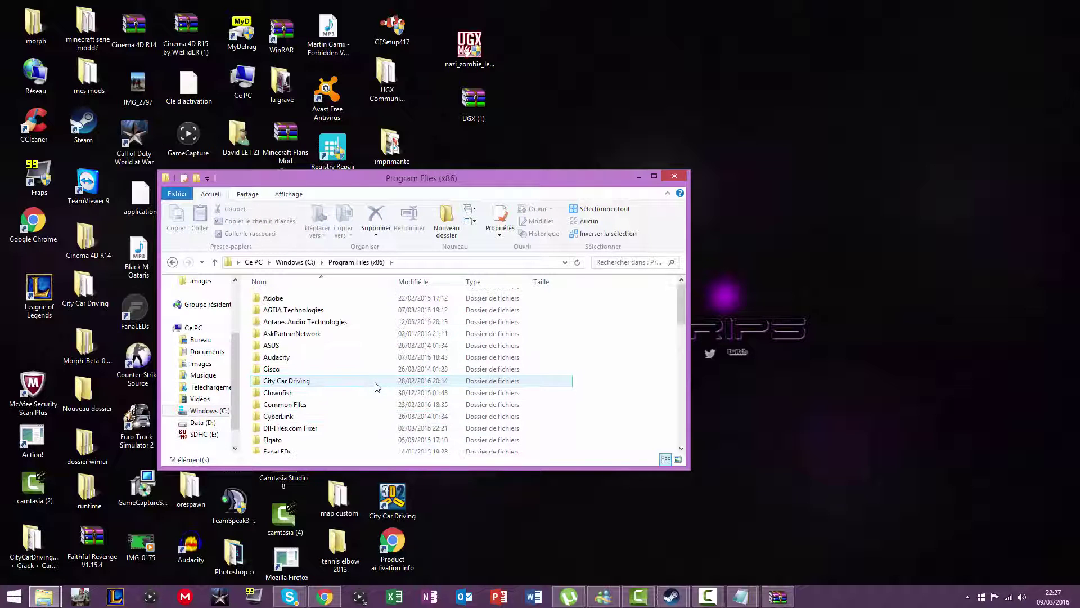
{"action": "scroll", "coordinate": [370, 388], "scroll_direction": "down", "scroll_amount": 4}
{"action": "scroll", "coordinate": [370, 398], "scroll_direction": "down", "scroll_amount": 10}
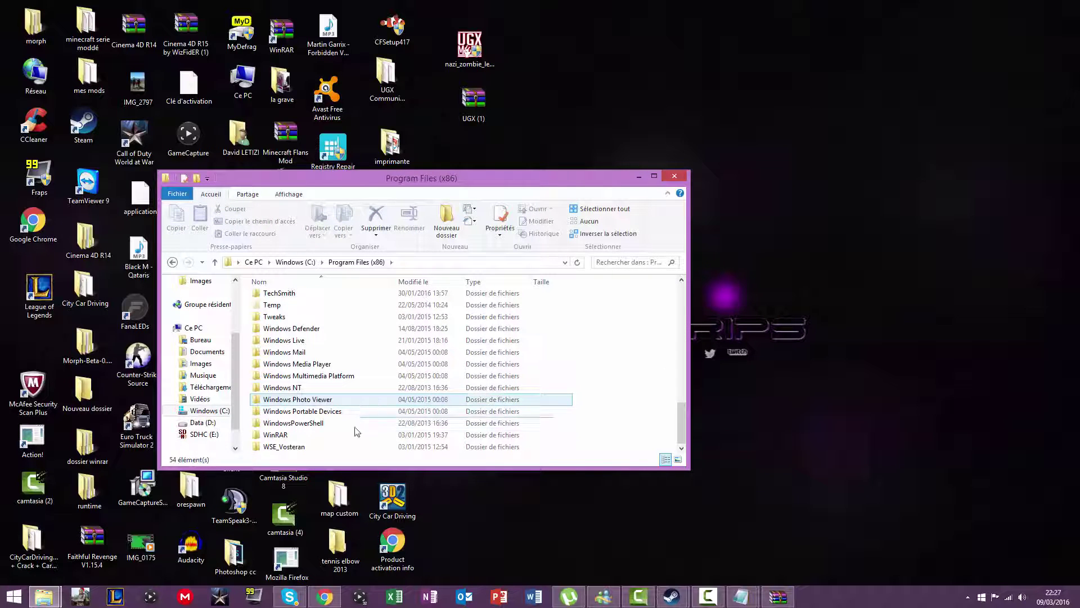
{"action": "scroll", "coordinate": [323, 344], "scroll_direction": "up", "scroll_amount": 5}
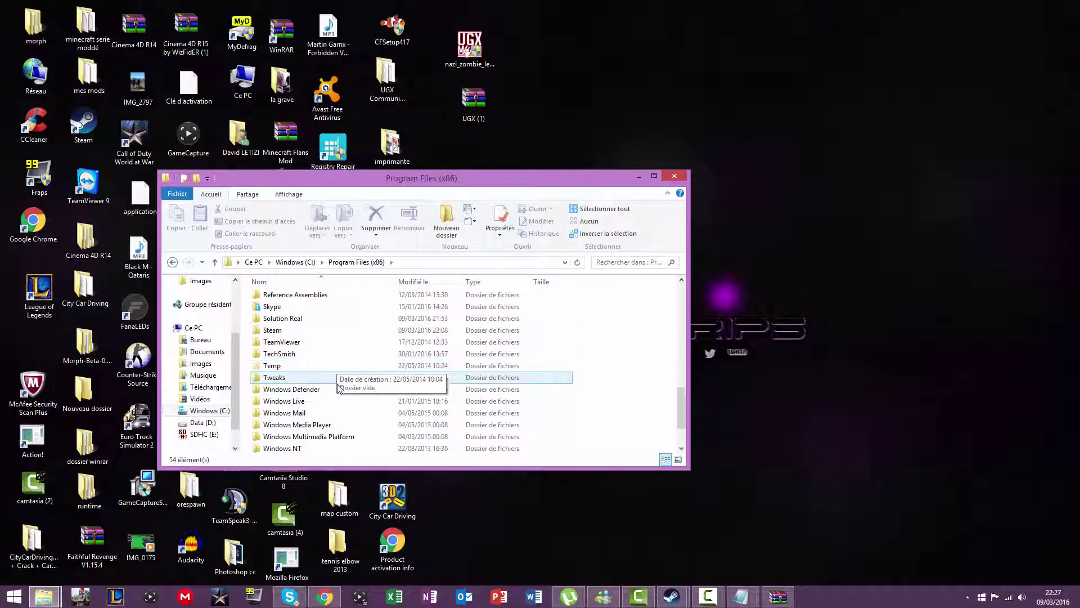
{"action": "scroll", "coordinate": [310, 360], "scroll_direction": "up", "scroll_amount": 4}
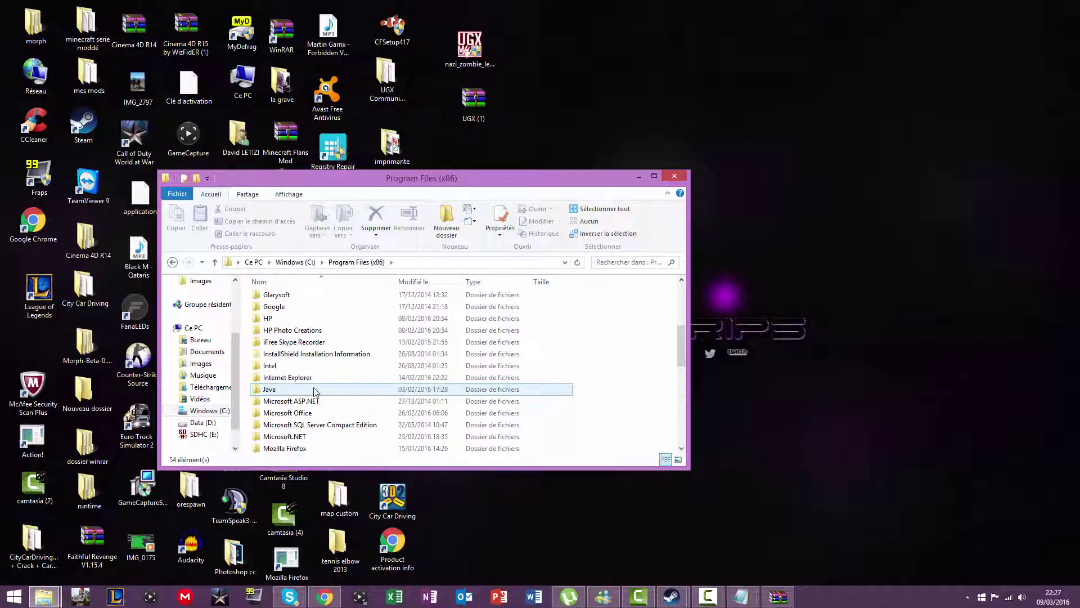
{"action": "scroll", "coordinate": [315, 391], "scroll_direction": "up", "scroll_amount": 6}
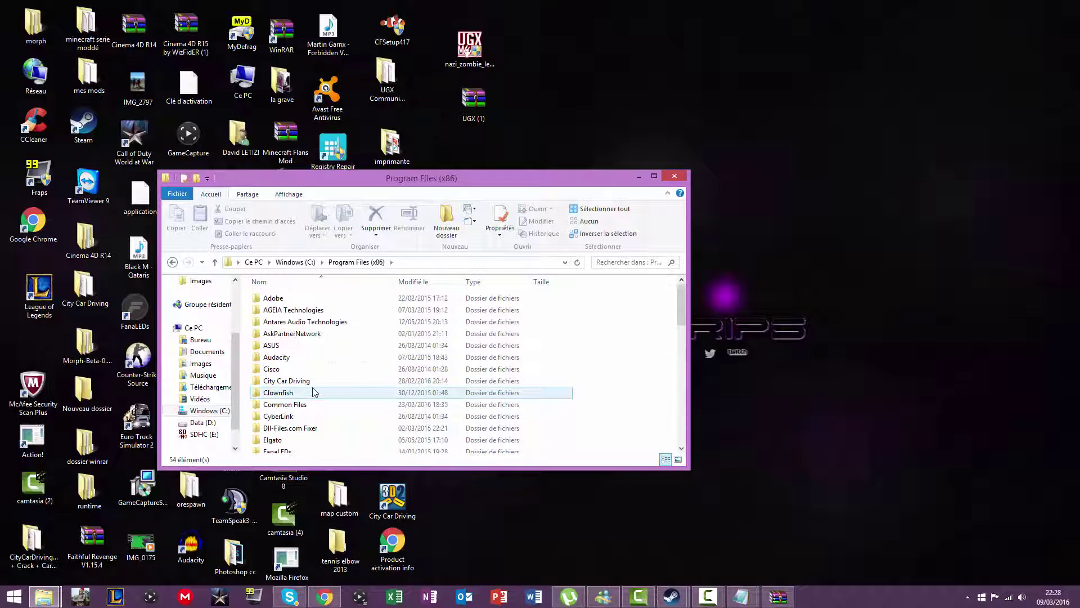
Browse to C:\Utilisateurs\Asus\AppData\Local\Activision\CoDWaW\Mods and look through the custom map folders there
{"action": "left_click", "coordinate": [214, 412]}
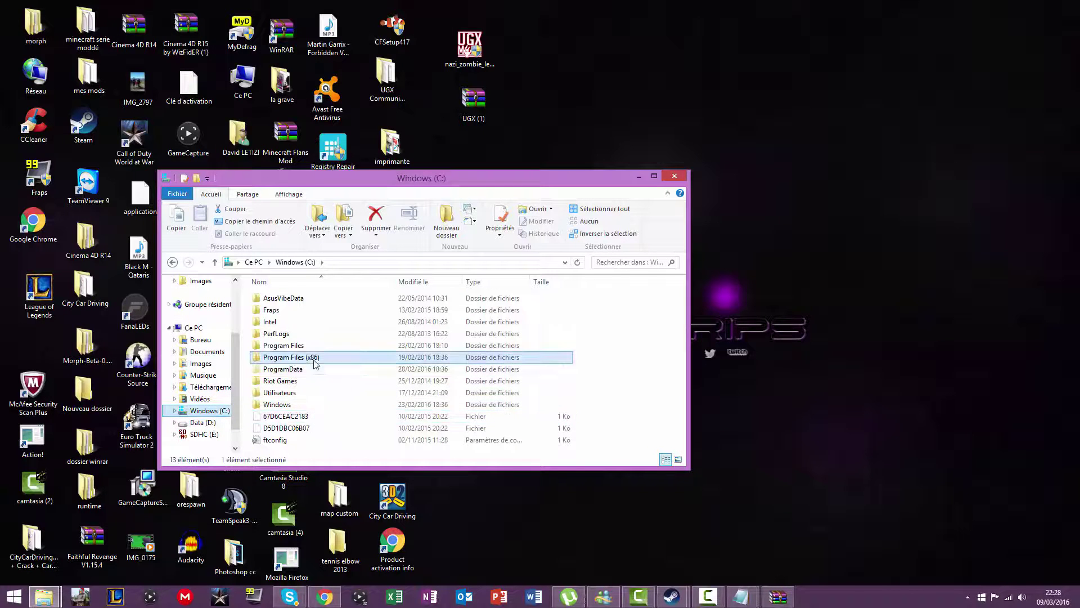
{"action": "double_click", "coordinate": [295, 396]}
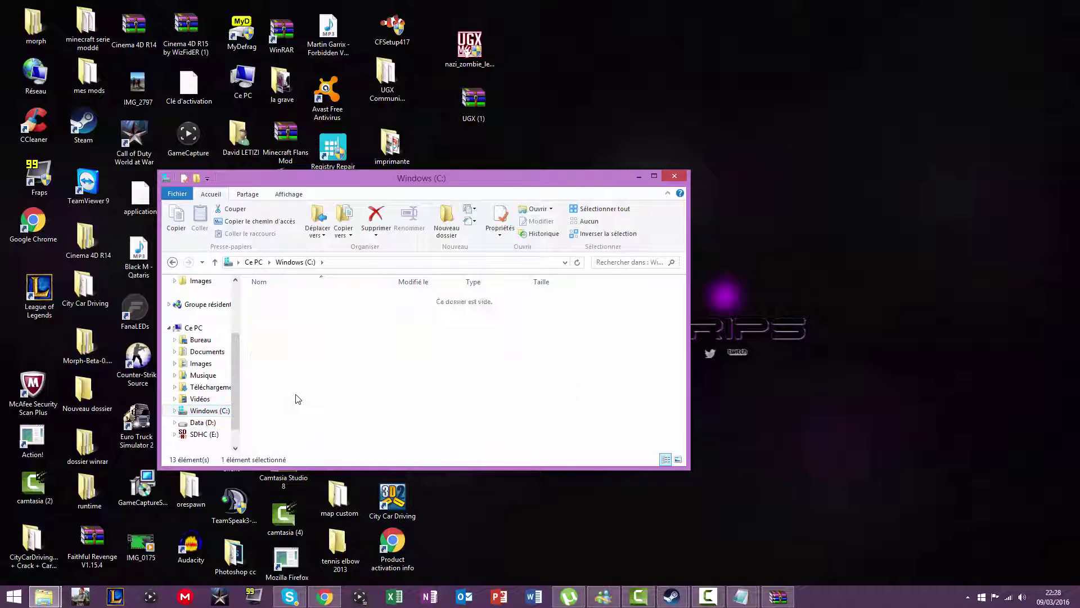
{"action": "double_click", "coordinate": [286, 302]}
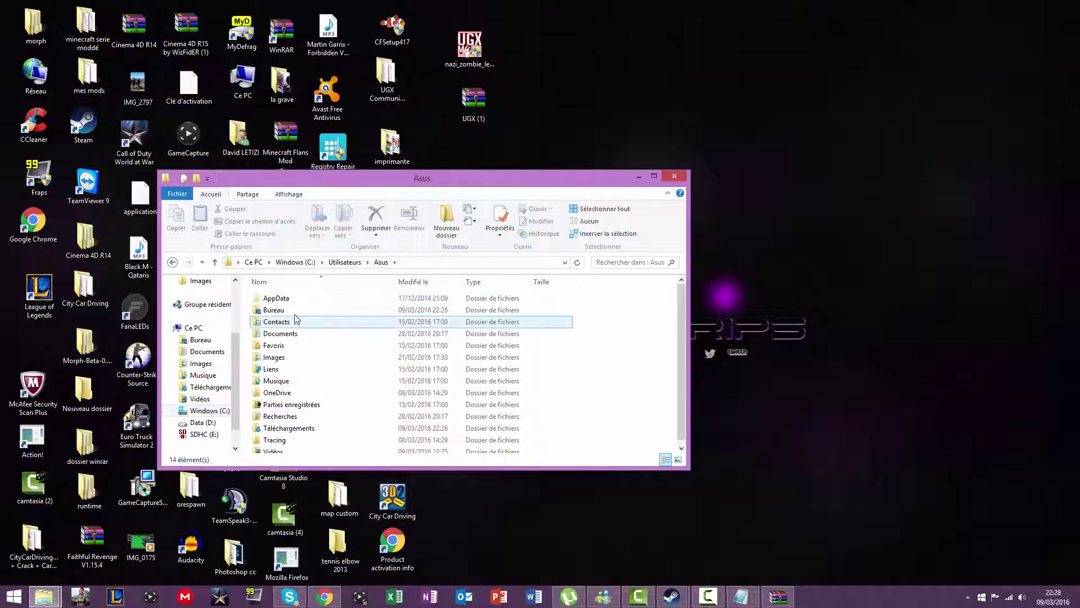
{"action": "double_click", "coordinate": [284, 299]}
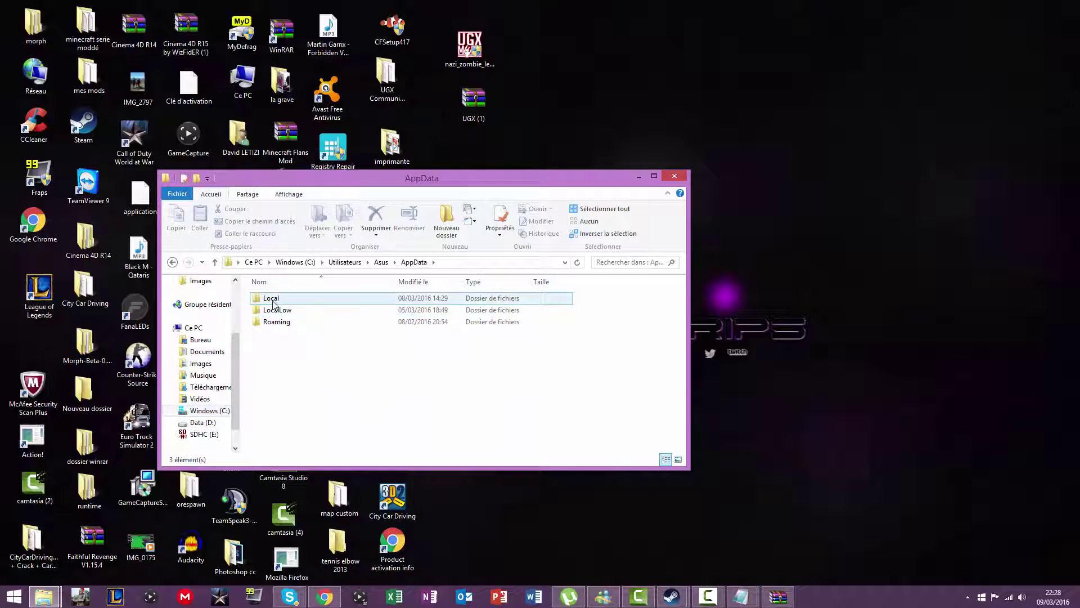
{"action": "double_click", "coordinate": [275, 299]}
{"action": "double_click", "coordinate": [278, 298]}
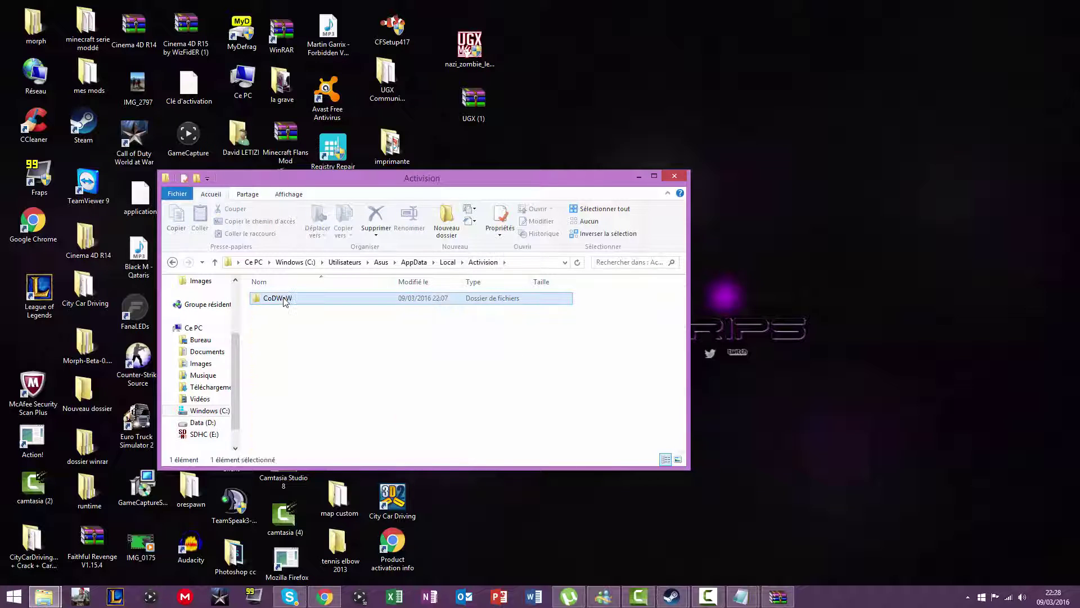
{"action": "double_click", "coordinate": [282, 300]}
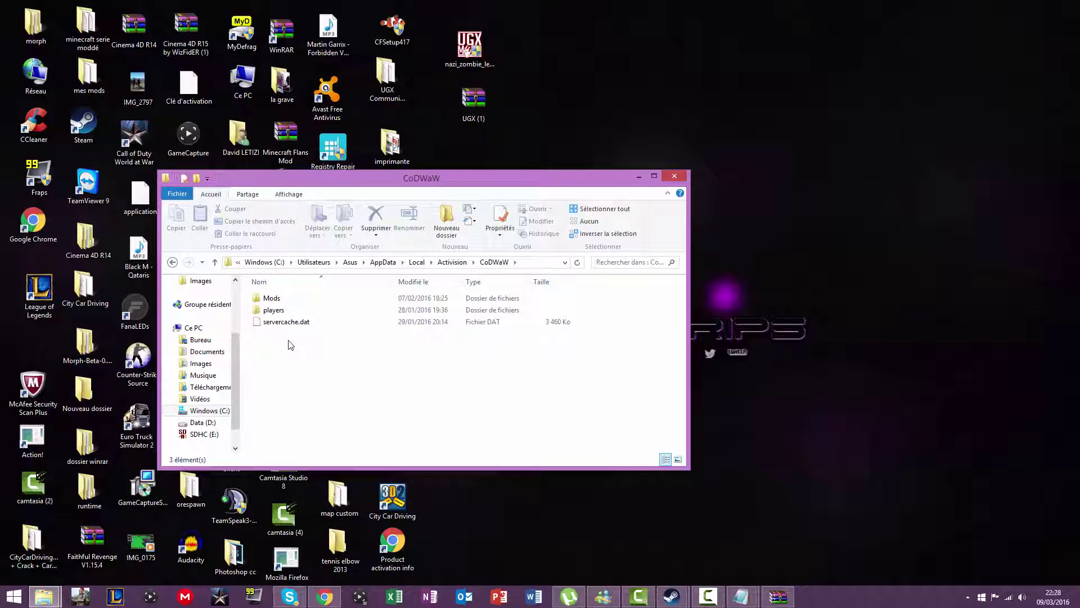
{"action": "double_click", "coordinate": [283, 303]}
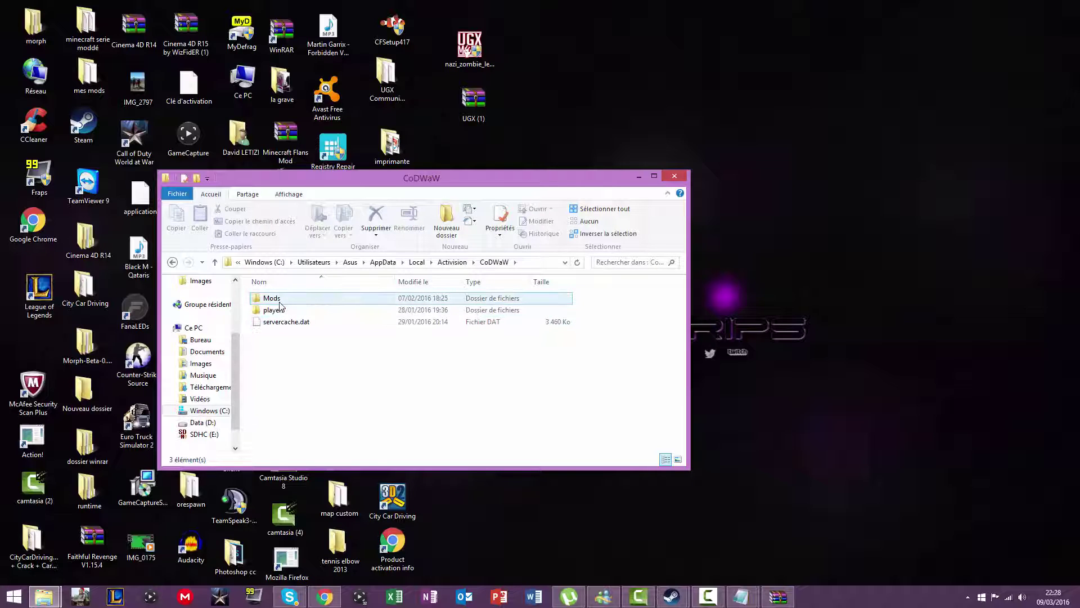
{"action": "scroll", "coordinate": [306, 360], "scroll_direction": "down", "scroll_amount": 3}
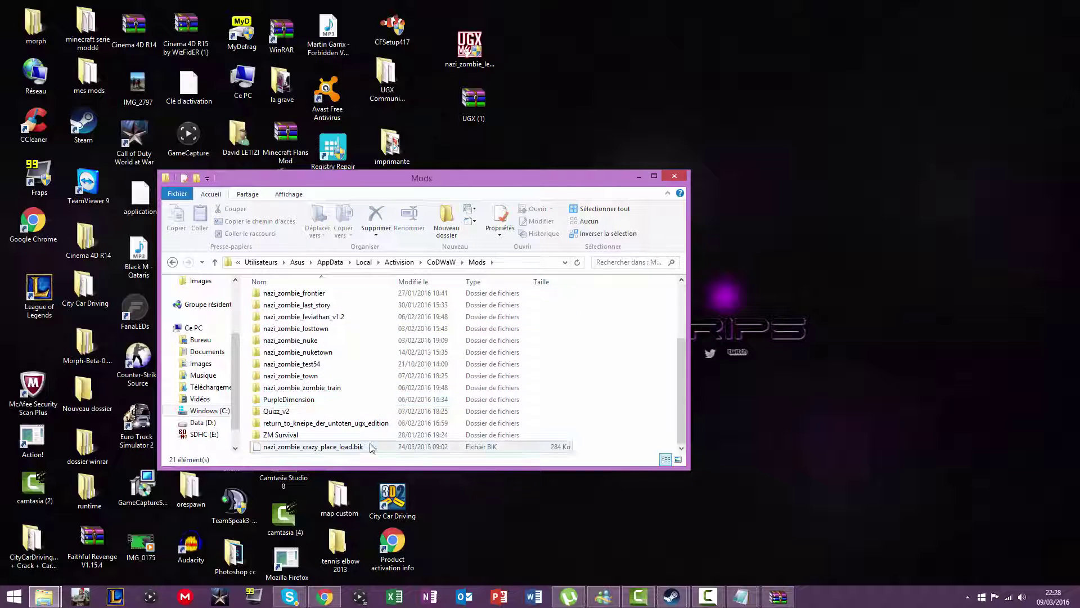
Return from the Mods folder to the Activision folder and close the folder window
{"action": "left_click", "coordinate": [172, 262]}
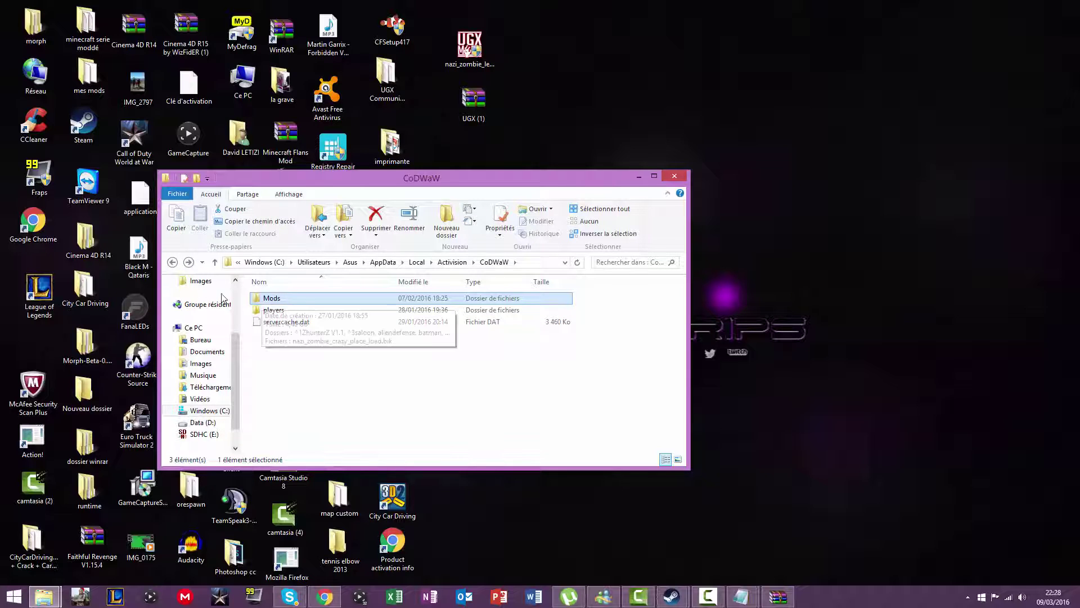
{"action": "left_click", "coordinate": [173, 262]}
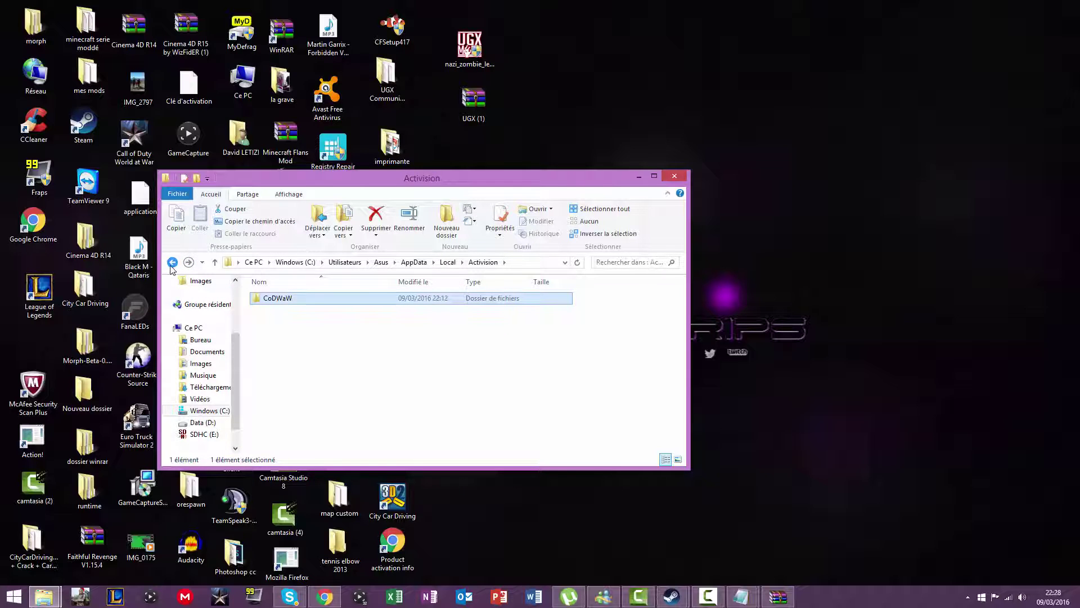
{"action": "left_click", "coordinate": [675, 176]}
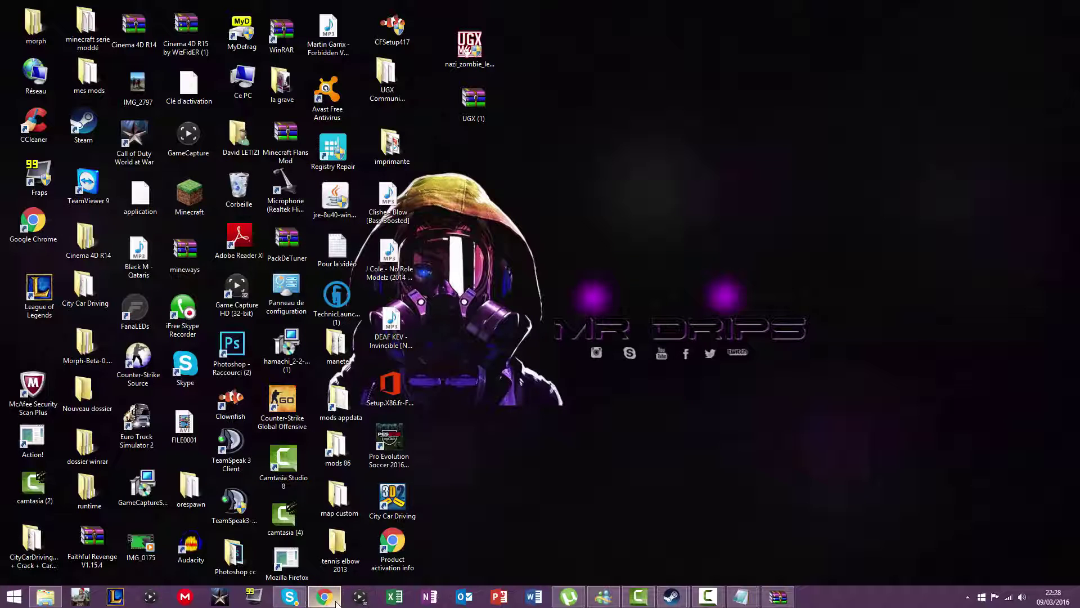
Switch to Chrome, show the ZomMods custom maps page, and select its address zommods.com/custom-maps/
{"action": "mouse_move", "coordinate": [336, 603]}
{"action": "left_click", "coordinate": [326, 556]}
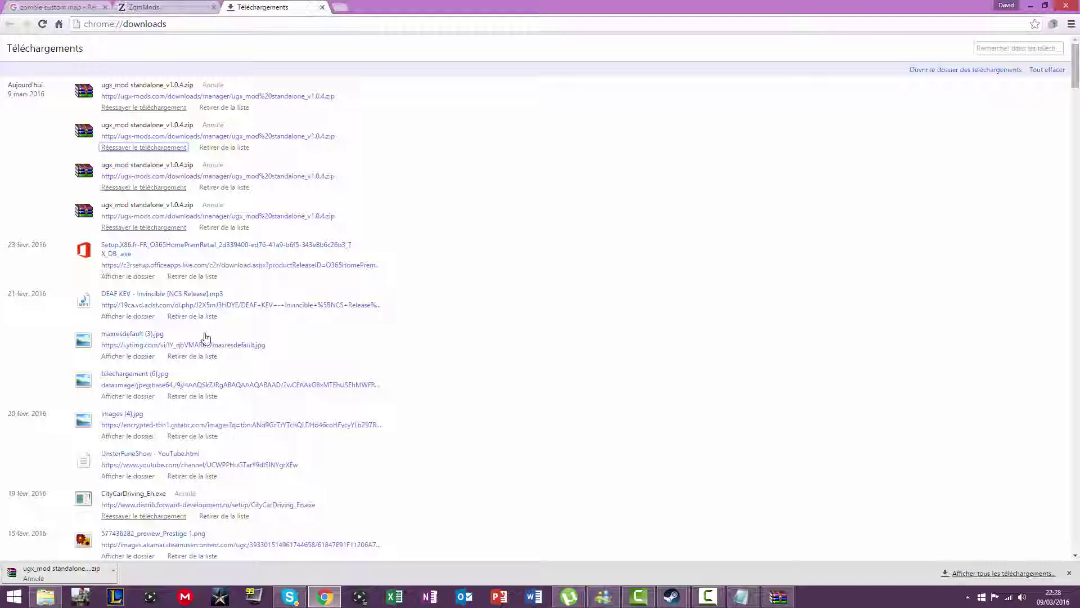
{"action": "left_click", "coordinate": [137, 10]}
{"action": "left_click", "coordinate": [200, 24]}
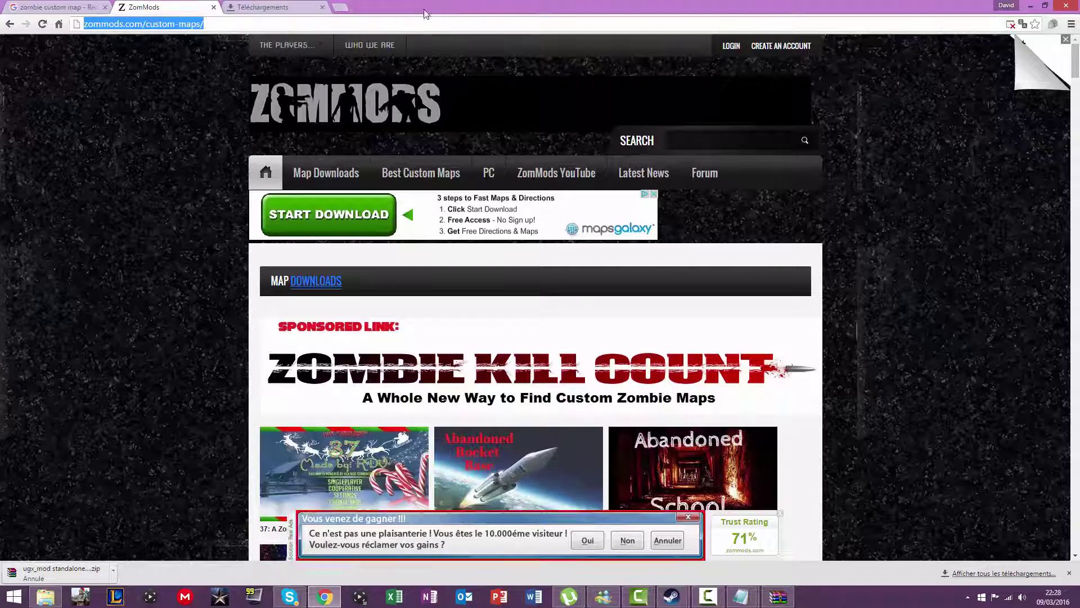
Look through the whole ZomMods map downloads list down to the last zombie maps
{"action": "scroll", "coordinate": [420, 338], "scroll_direction": "down", "scroll_amount": 6}
{"action": "scroll", "coordinate": [419, 338], "scroll_direction": "down", "scroll_amount": 20}
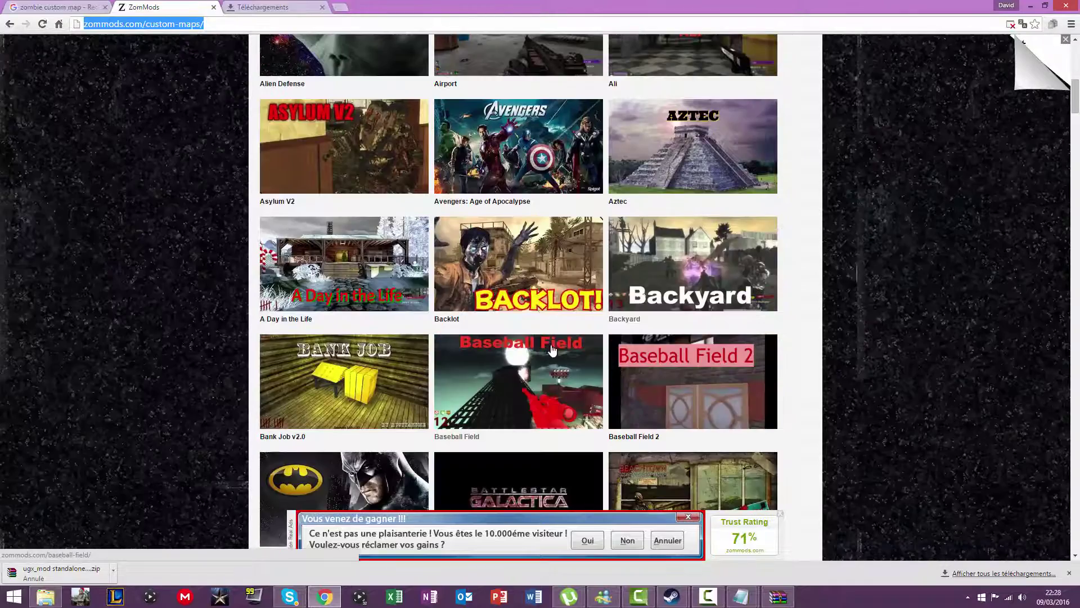
{"action": "scroll", "coordinate": [481, 253], "scroll_direction": "down", "scroll_amount": 20}
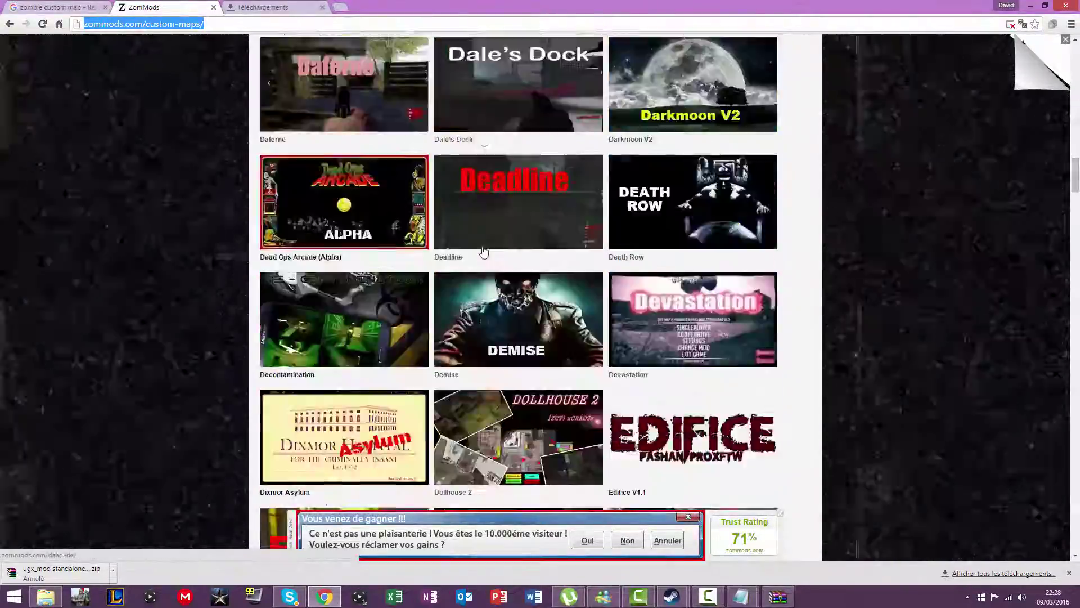
{"action": "scroll", "coordinate": [481, 246], "scroll_direction": "down", "scroll_amount": 9}
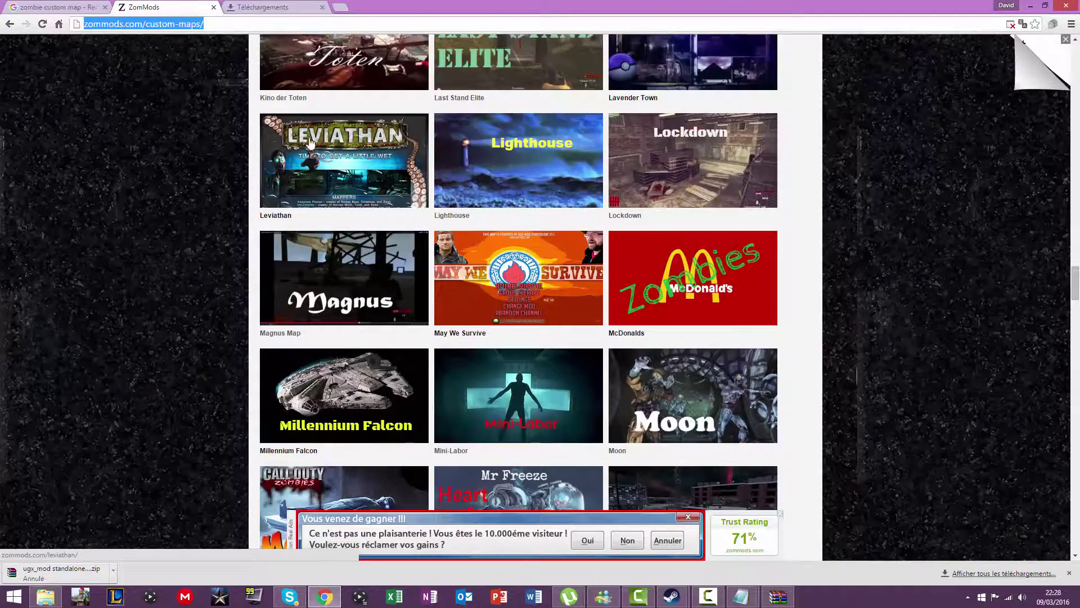
{"action": "scroll", "coordinate": [455, 228], "scroll_direction": "down", "scroll_amount": 15}
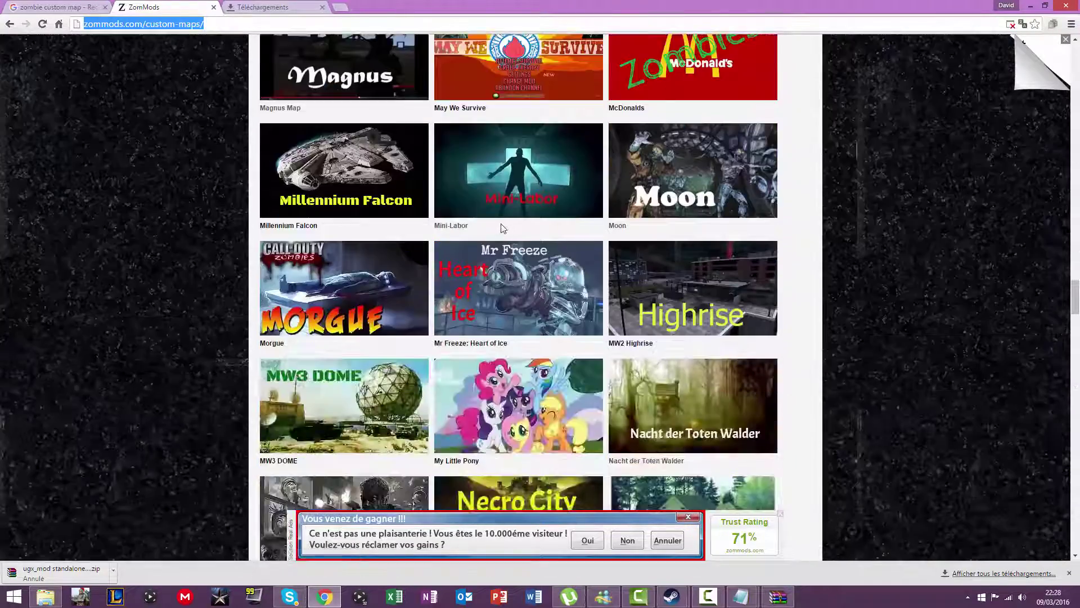
{"action": "scroll", "coordinate": [489, 245], "scroll_direction": "down", "scroll_amount": 13}
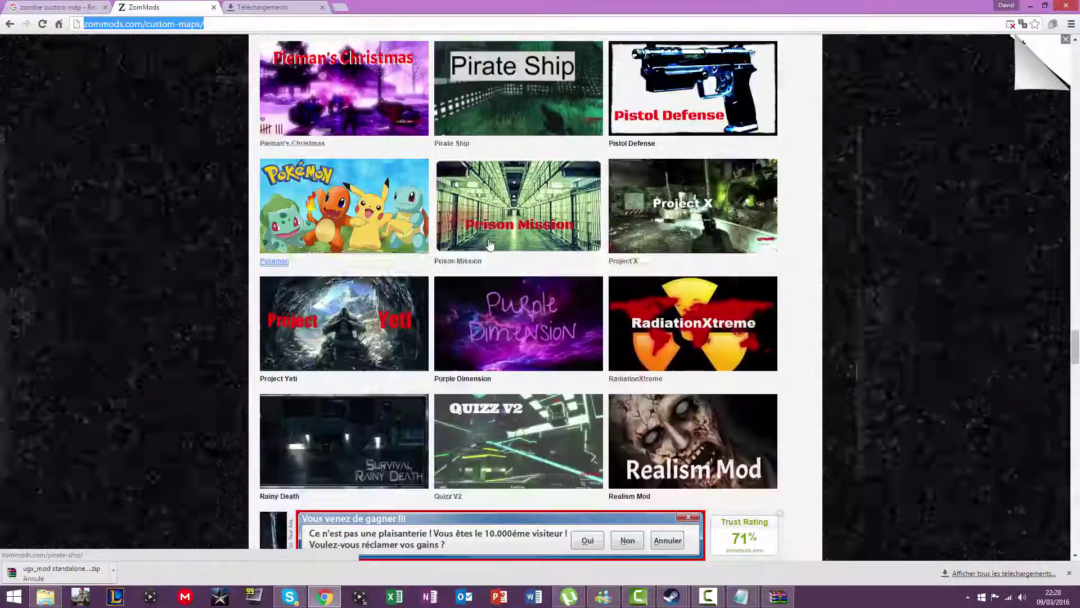
{"action": "scroll", "coordinate": [487, 239], "scroll_direction": "down", "scroll_amount": 14}
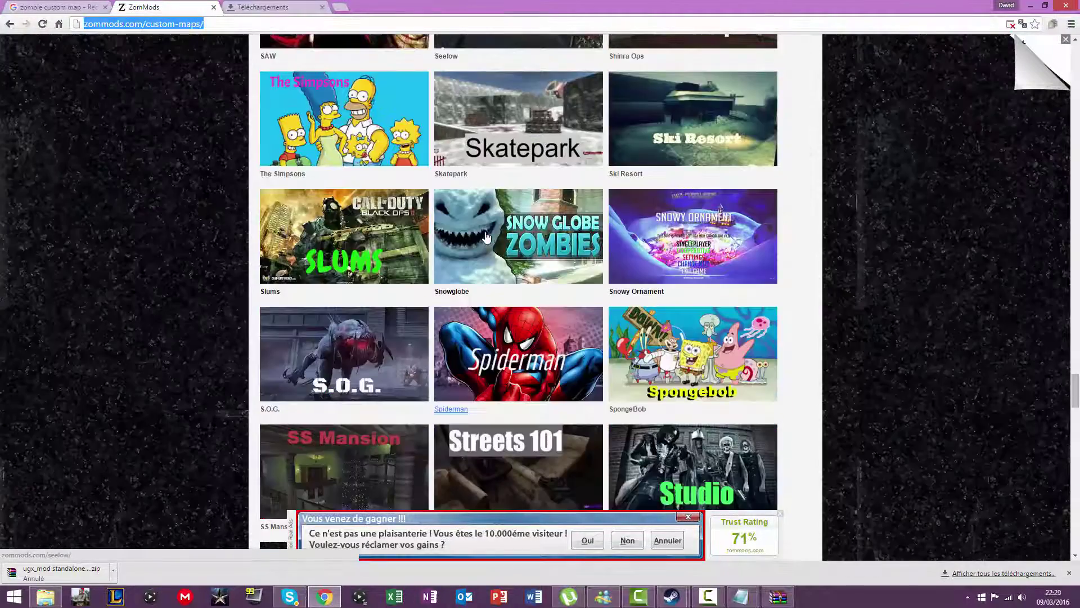
{"action": "scroll", "coordinate": [488, 225], "scroll_direction": "down", "scroll_amount": 20}
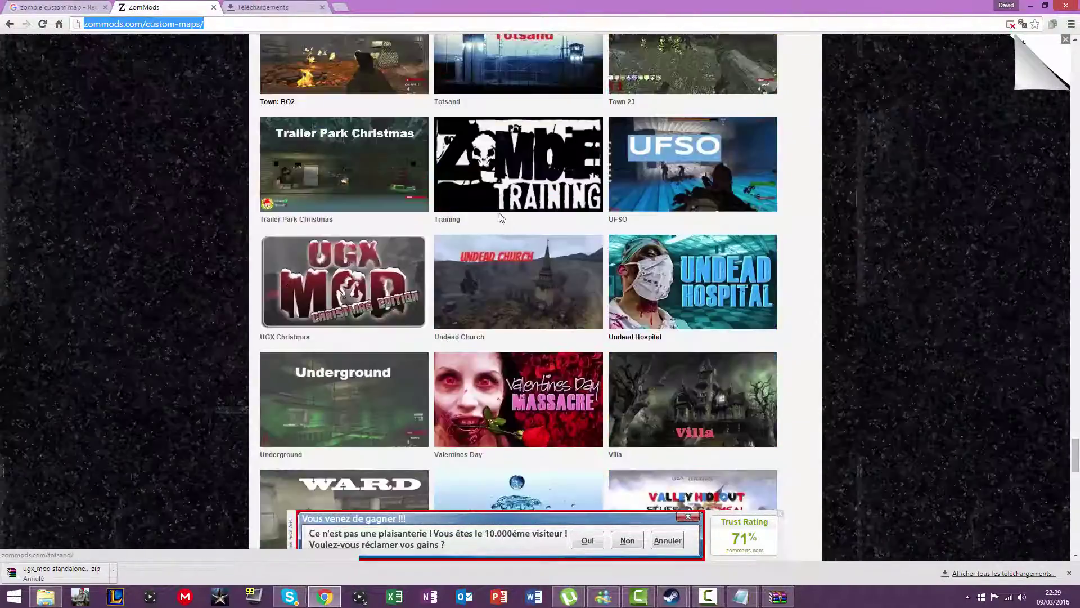
{"action": "scroll", "coordinate": [488, 225], "scroll_direction": "down", "scroll_amount": 2}
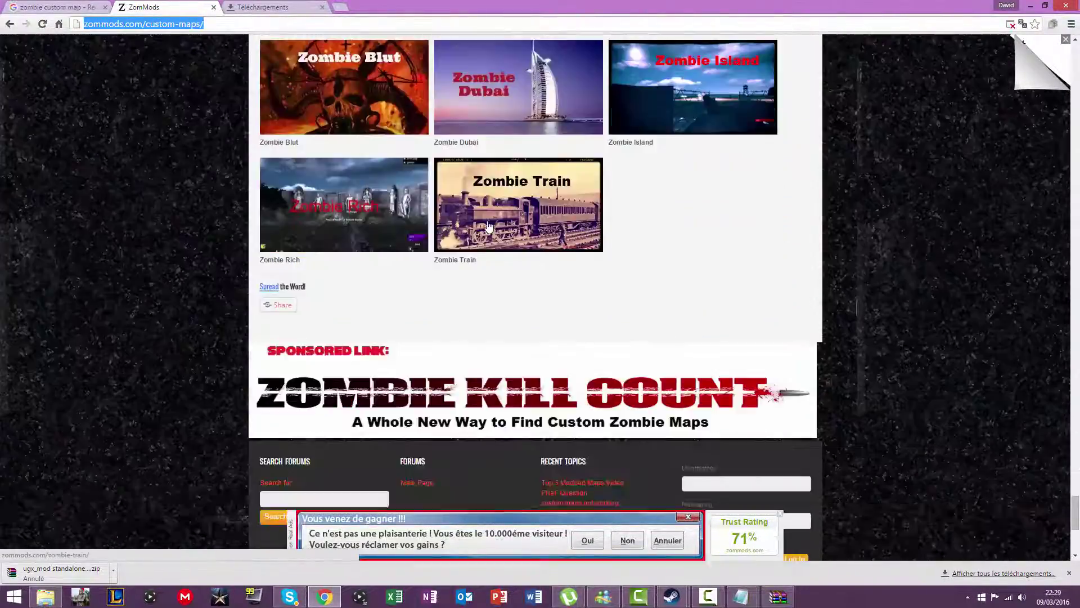
Minimise the browser and place the UGX (1) archive and the nazi_zombie_leviathan_v1.2 installer apart on the desktop
{"action": "scroll", "coordinate": [488, 225], "scroll_direction": "up", "scroll_amount": 20}
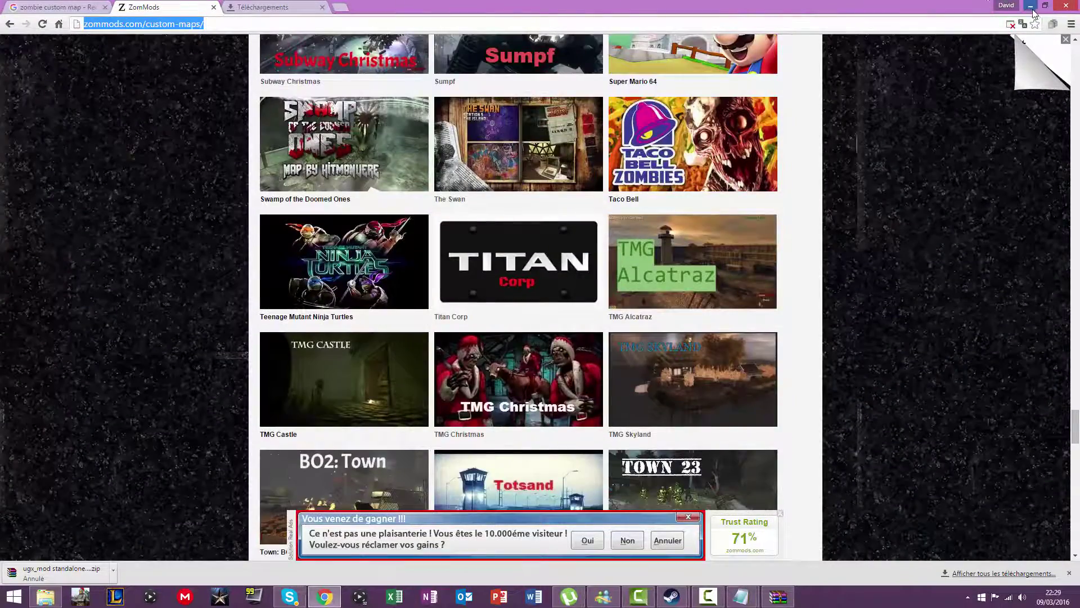
{"action": "left_click", "coordinate": [1030, 6]}
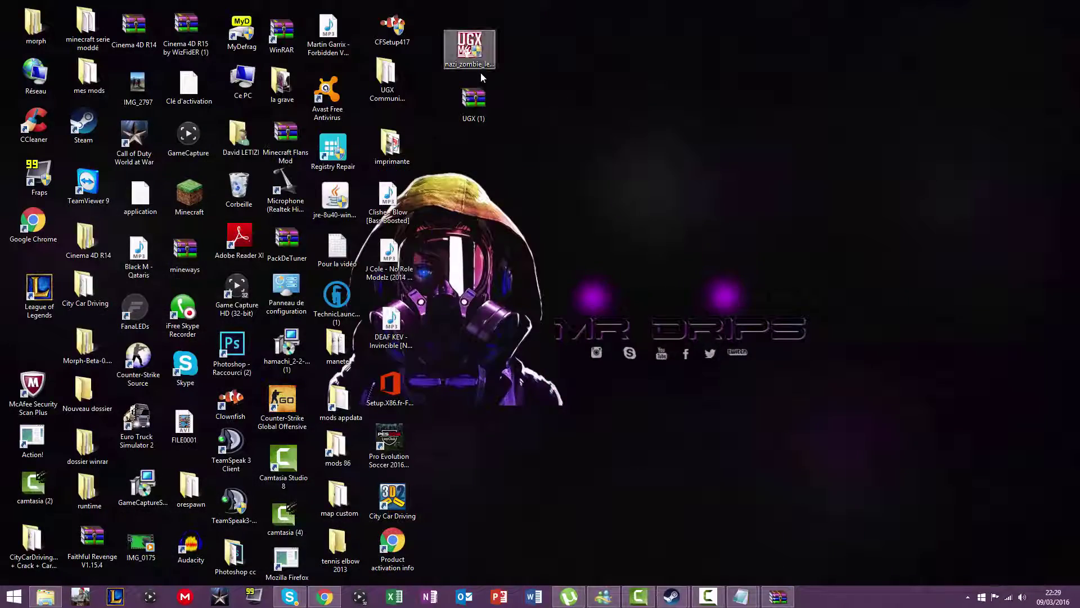
{"action": "left_click_drag", "start_coordinate": [476, 101], "coordinate": [546, 48]}
{"action": "left_click_drag", "start_coordinate": [472, 69], "coordinate": [517, 193]}
{"action": "left_click", "coordinate": [541, 58]}
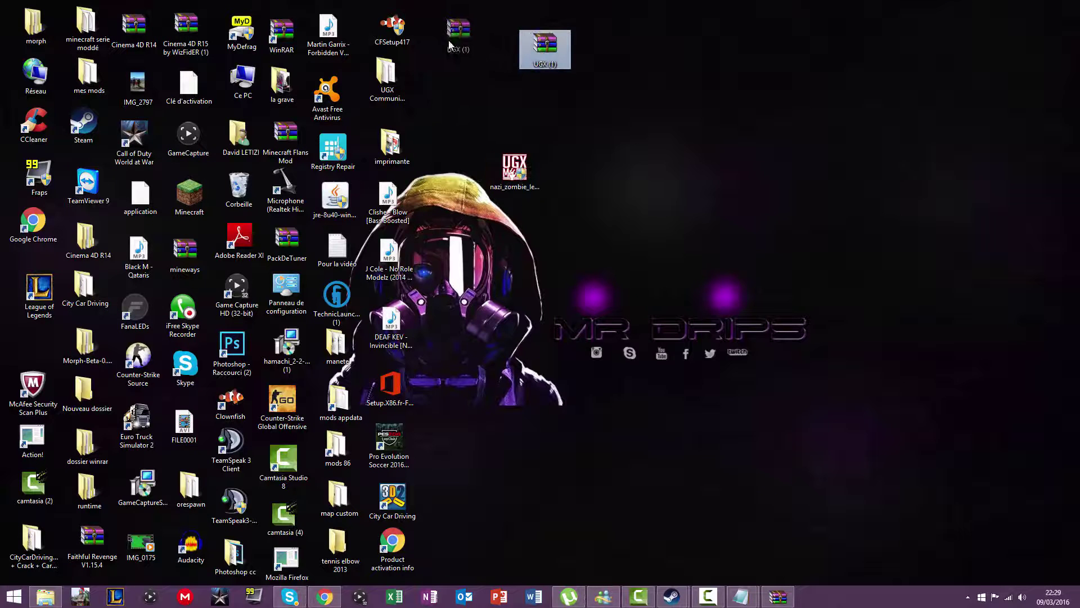
{"action": "left_click_drag", "start_coordinate": [448, 39], "coordinate": [441, 39]}
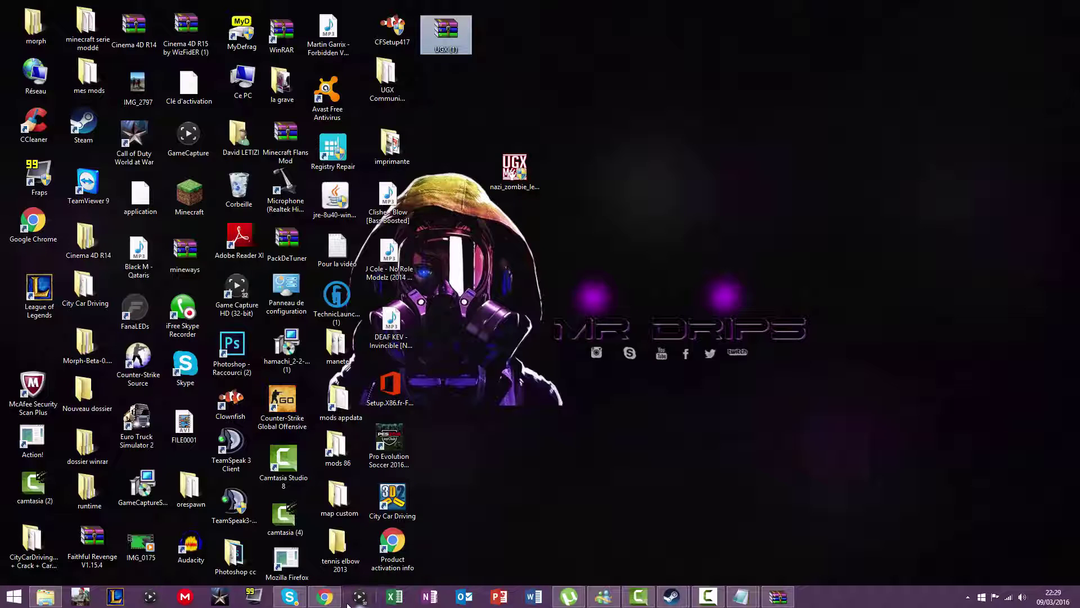
{"action": "left_click", "coordinate": [325, 597]}
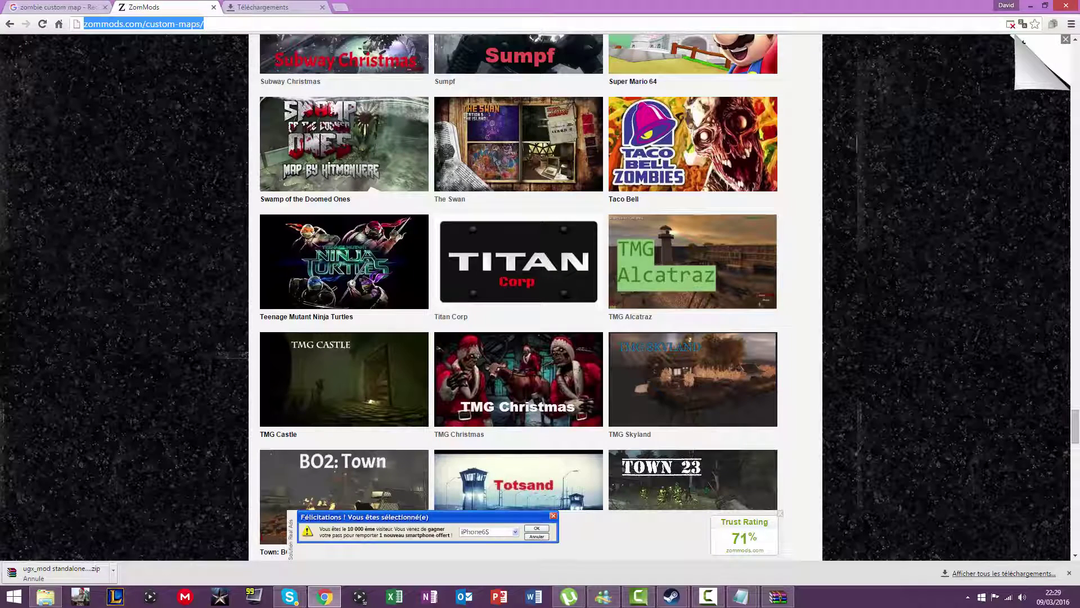
{"action": "key", "text": "super+d"}
{"action": "left_click_drag", "start_coordinate": [534, 189], "coordinate": [487, 135]}
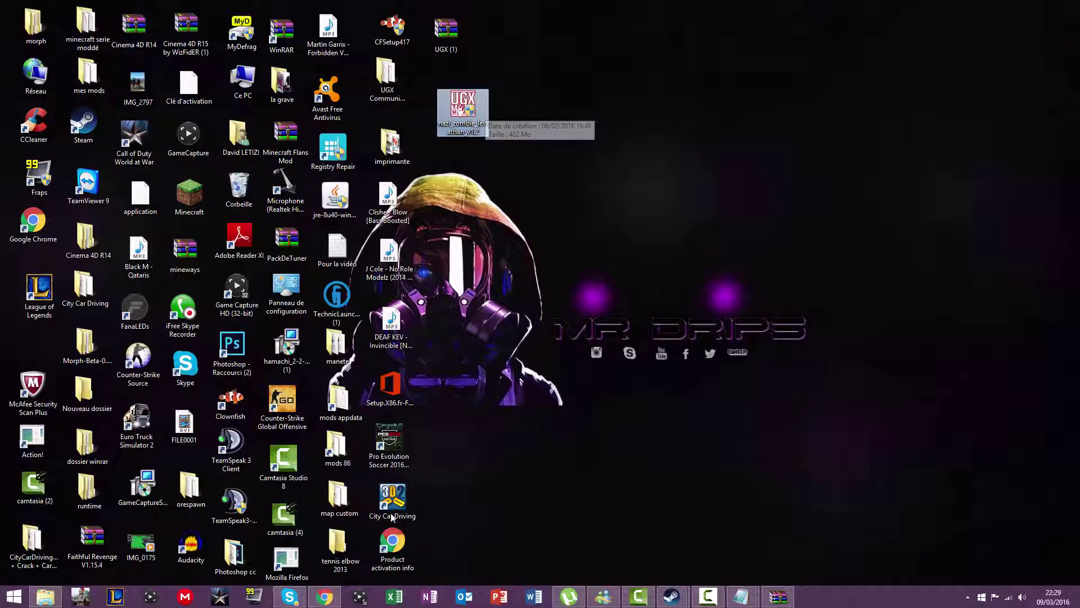
{"action": "mouse_move", "coordinate": [671, 597]}
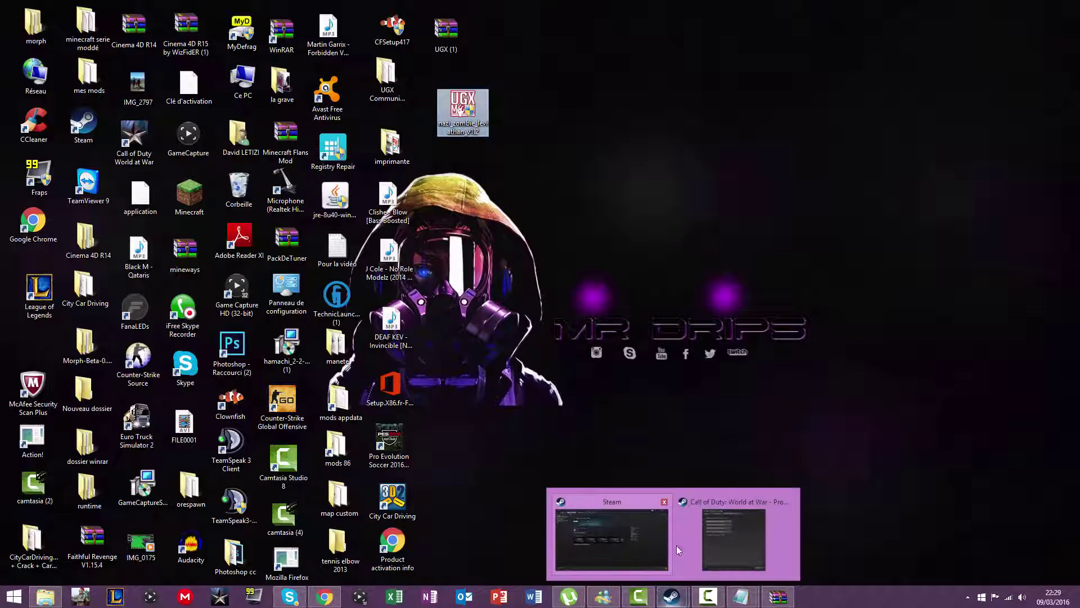
{"action": "left_click", "coordinate": [734, 537]}
{"action": "left_click", "coordinate": [475, 191]}
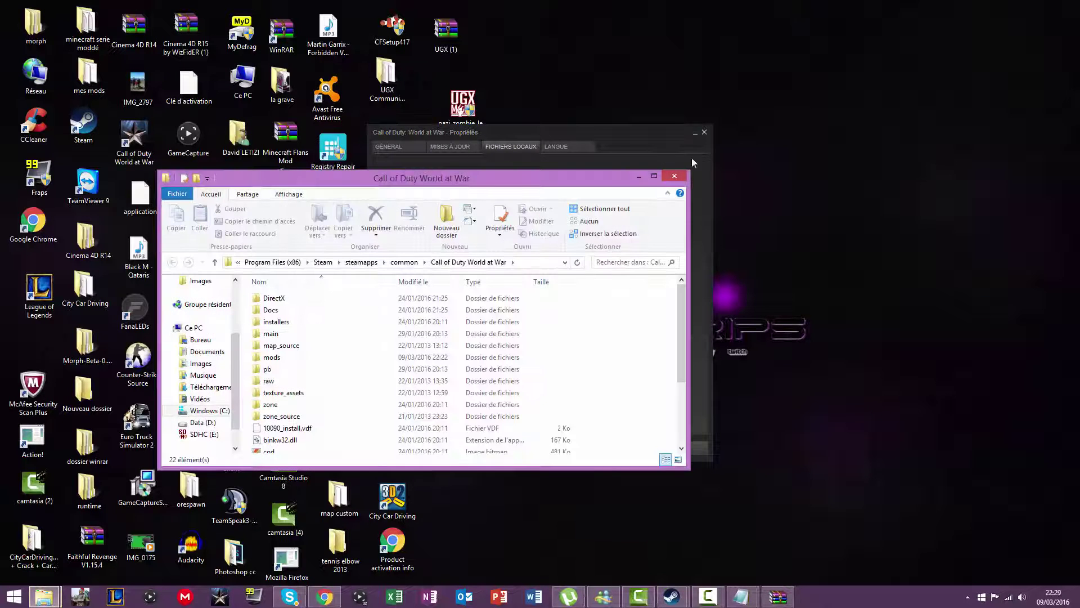
{"action": "left_click", "coordinate": [674, 176]}
{"action": "left_click", "coordinate": [698, 134]}
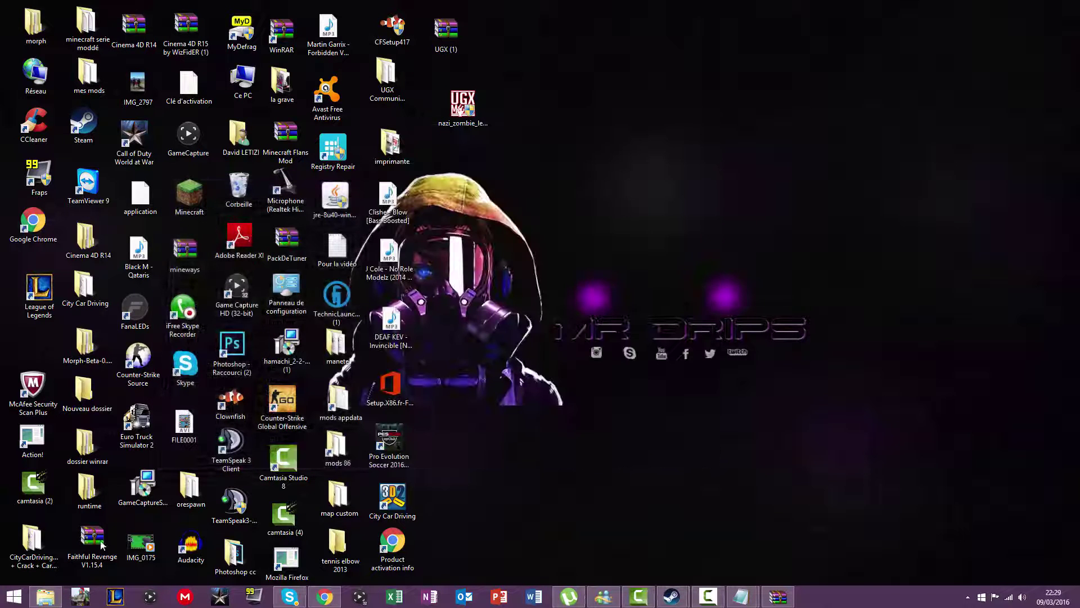
{"action": "mouse_move", "coordinate": [45, 599]}
{"action": "mouse_move", "coordinate": [80, 564]}
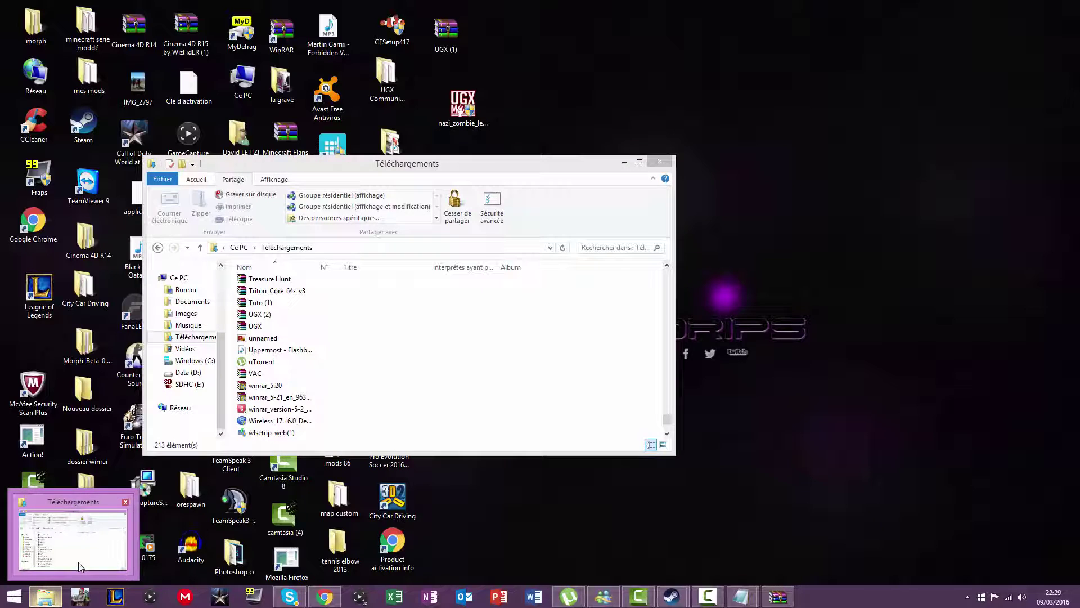
Open the game's local files folder from its Steam properties, close the properties, and enter the mods folder
{"action": "mouse_move", "coordinate": [672, 596]}
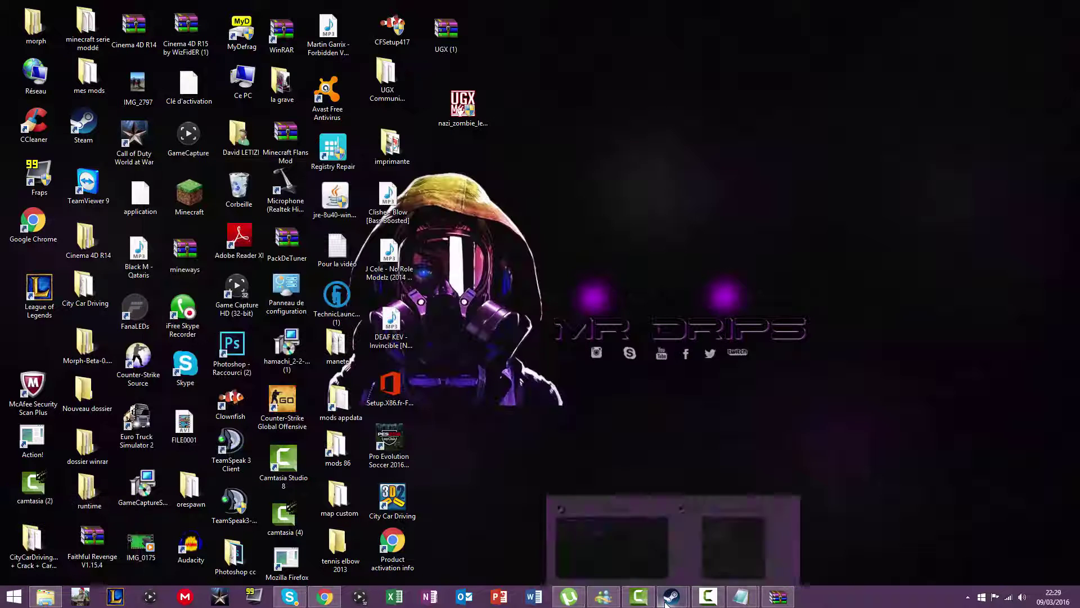
{"action": "left_click", "coordinate": [702, 536]}
{"action": "left_click", "coordinate": [486, 189]}
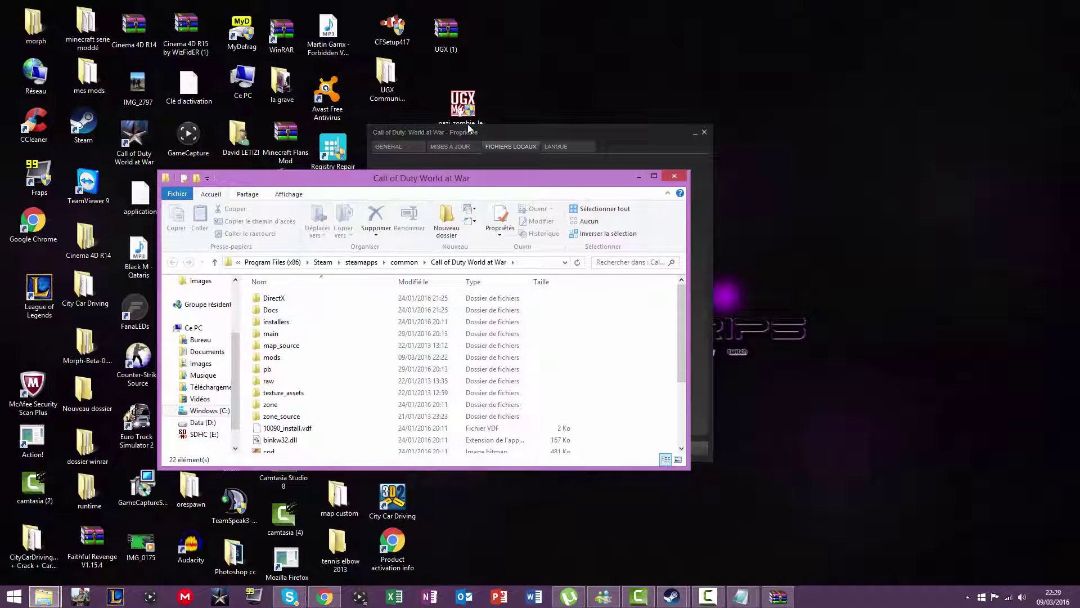
{"action": "left_click_drag", "start_coordinate": [471, 106], "coordinate": [527, 88]}
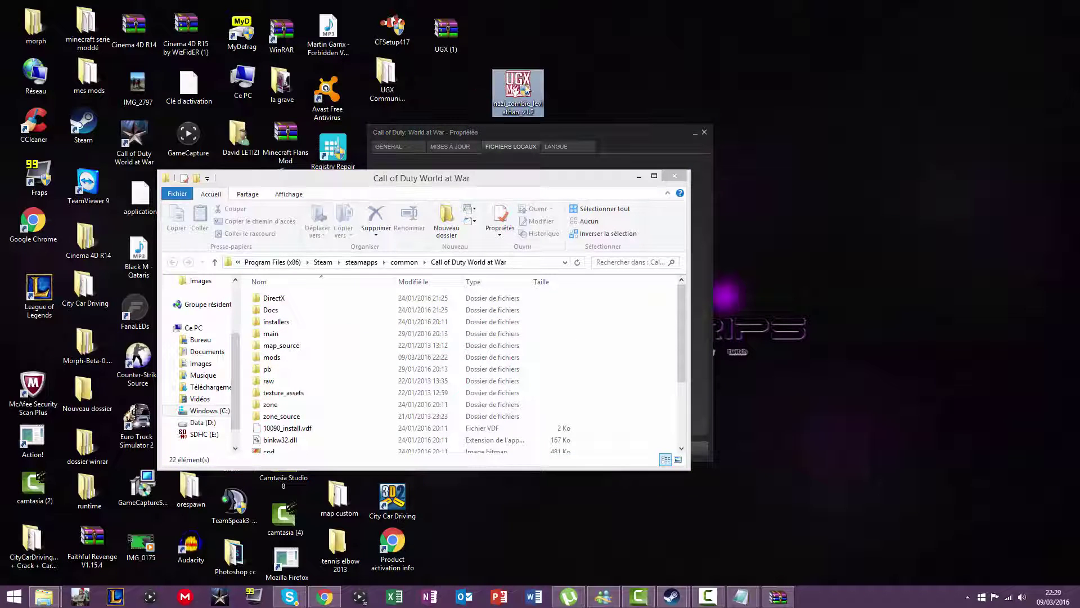
{"action": "left_click", "coordinate": [702, 134]}
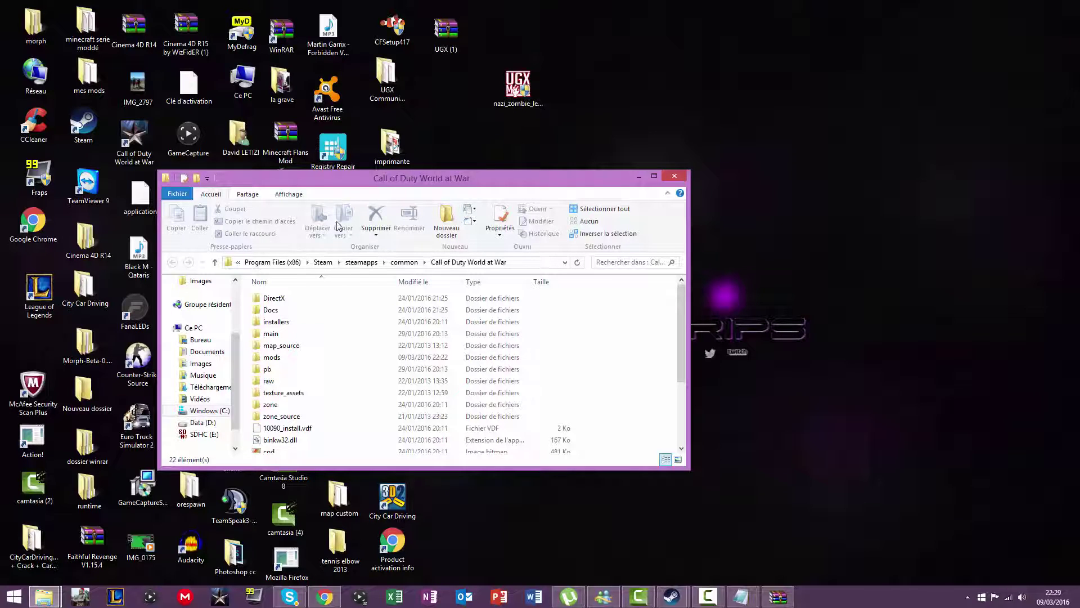
{"action": "double_click", "coordinate": [275, 358]}
{"action": "scroll", "coordinate": [354, 335], "scroll_direction": "down", "scroll_amount": 3}
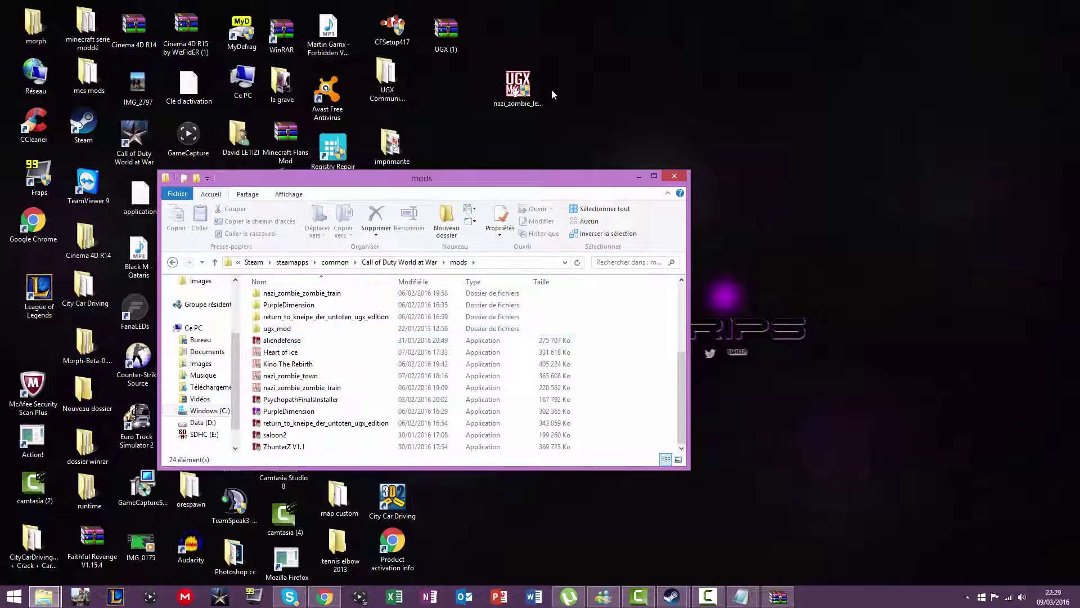
Move the nazi_zombie_leviathan_v1.2 installer into the game's mods folder and install the map, accepting the license agreement
{"action": "left_click_drag", "start_coordinate": [517, 84], "coordinate": [619, 382]}
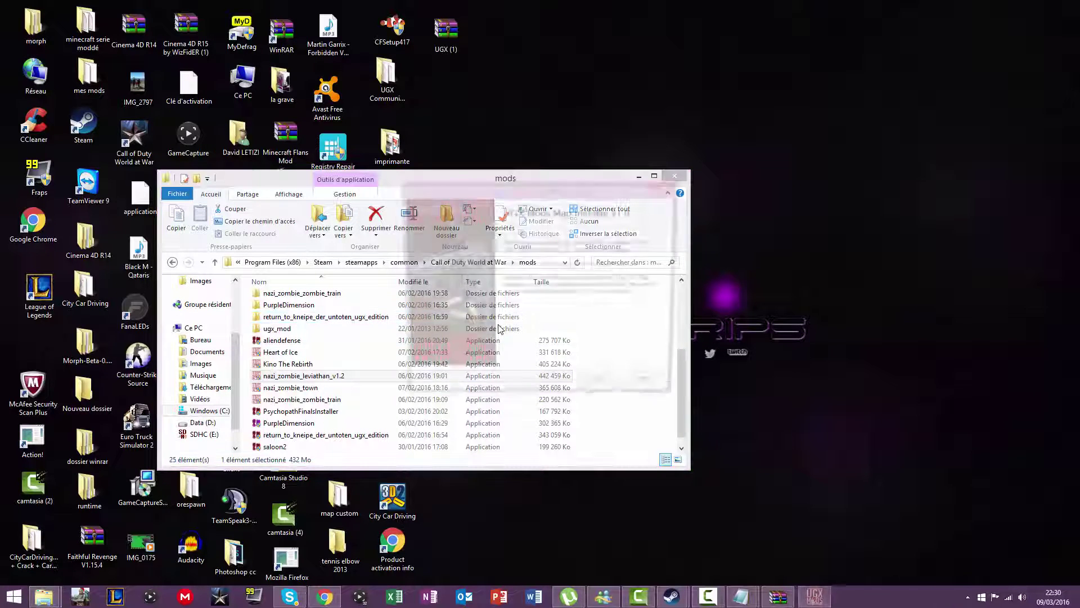
{"action": "left_click", "coordinate": [603, 388]}
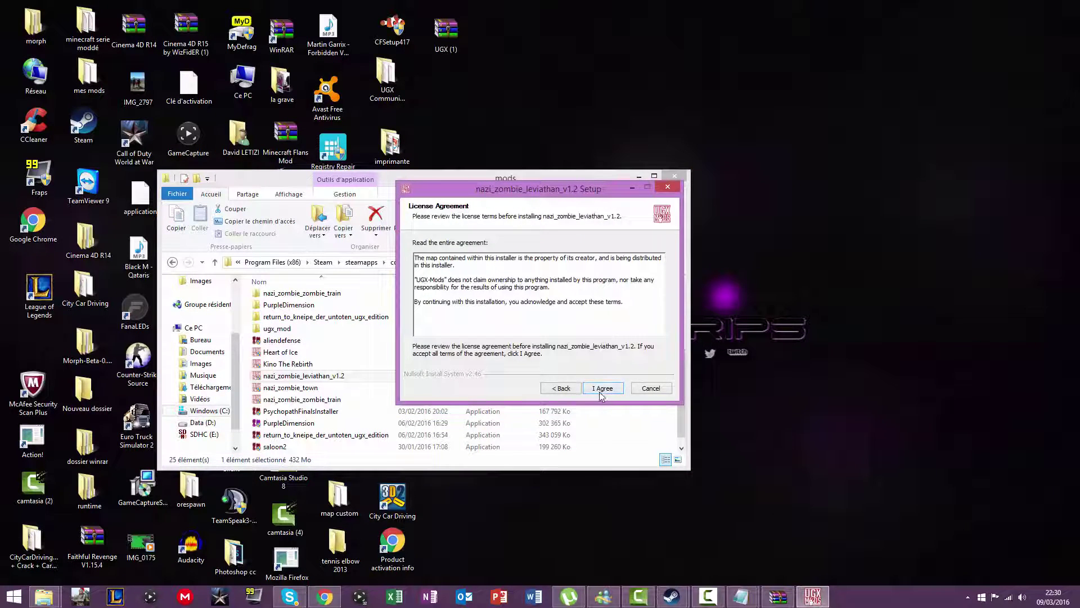
{"action": "left_click", "coordinate": [600, 389]}
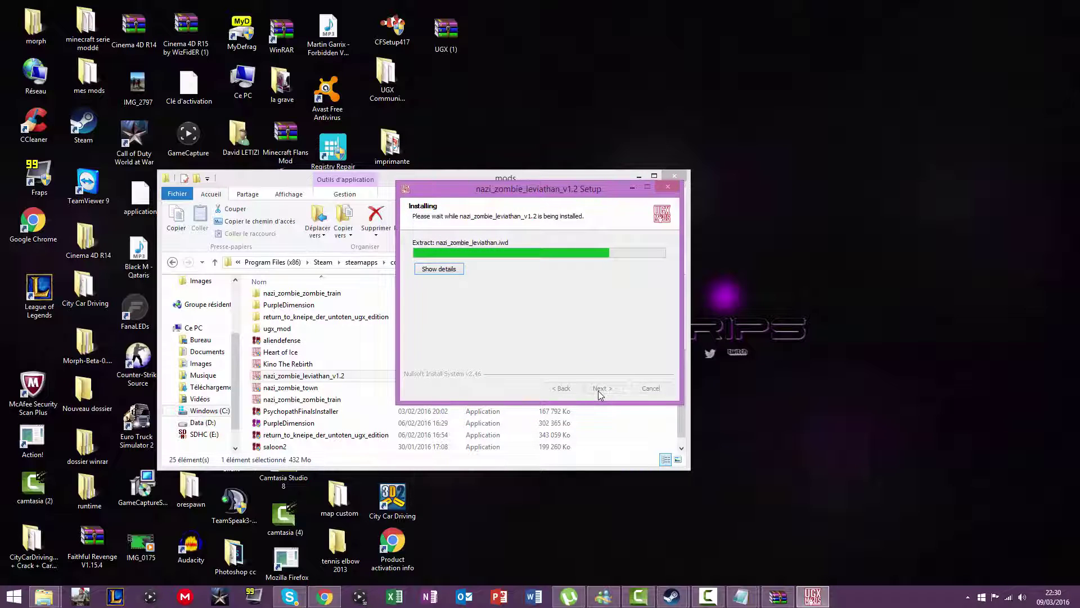
{"action": "left_click", "coordinate": [601, 388]}
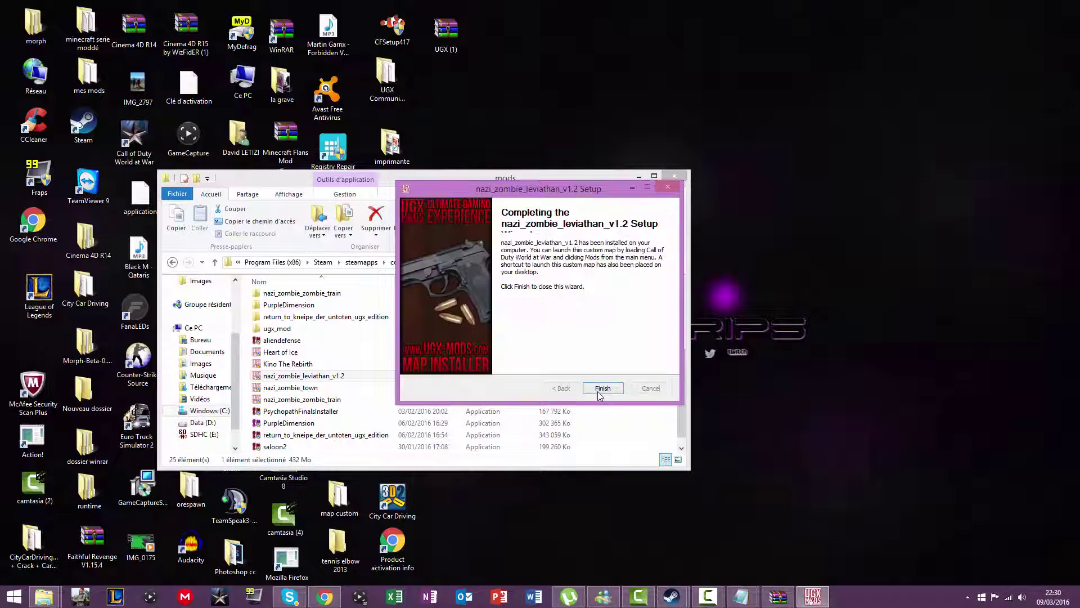
{"action": "left_click", "coordinate": [601, 393]}
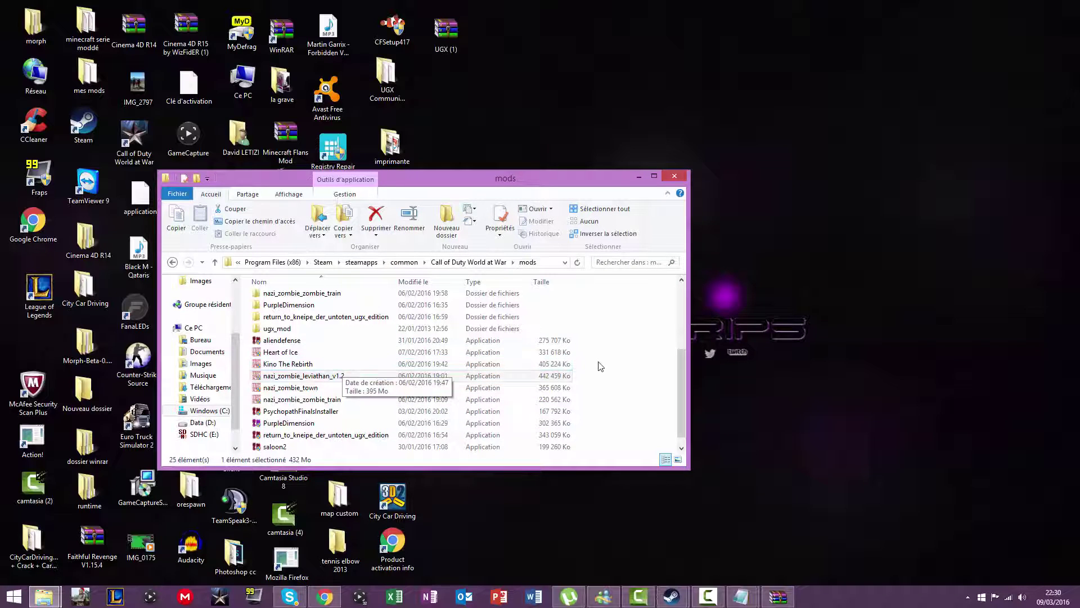
Look through the map folders and installers in the game's mods folder and select the nazi_zombie_frontier folder
{"action": "scroll", "coordinate": [677, 366], "scroll_direction": "up", "scroll_amount": 5}
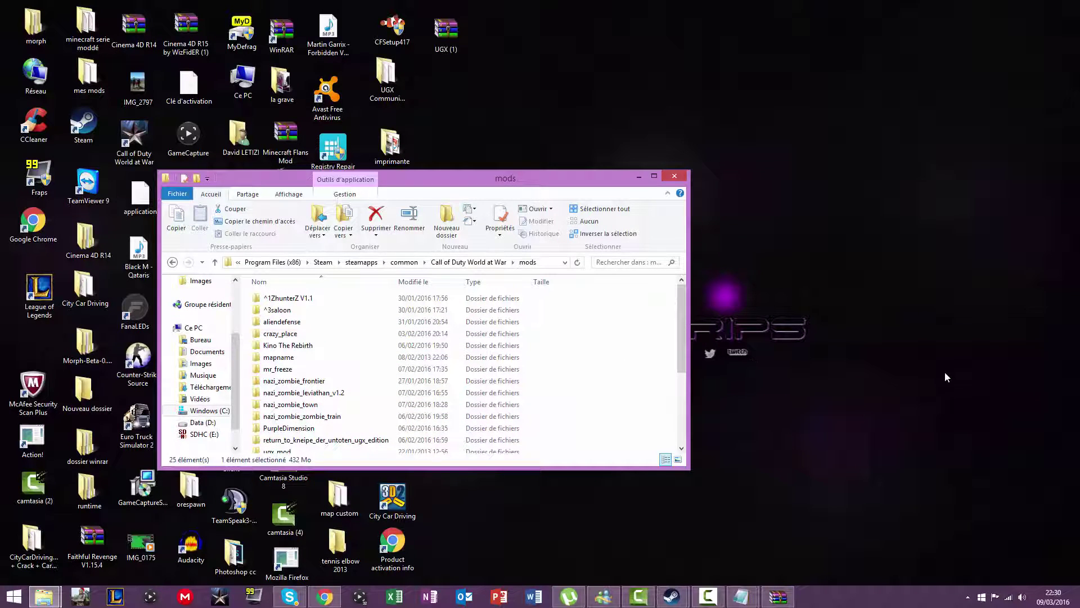
{"action": "scroll", "coordinate": [679, 361], "scroll_direction": "down", "scroll_amount": 3}
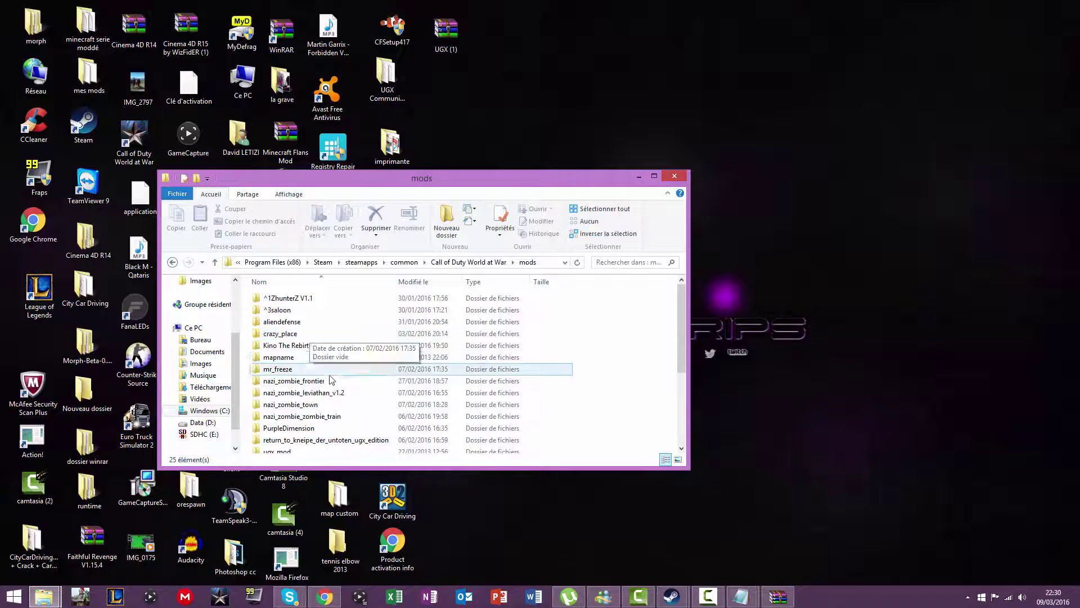
{"action": "scroll", "coordinate": [334, 416], "scroll_direction": "down", "scroll_amount": 1}
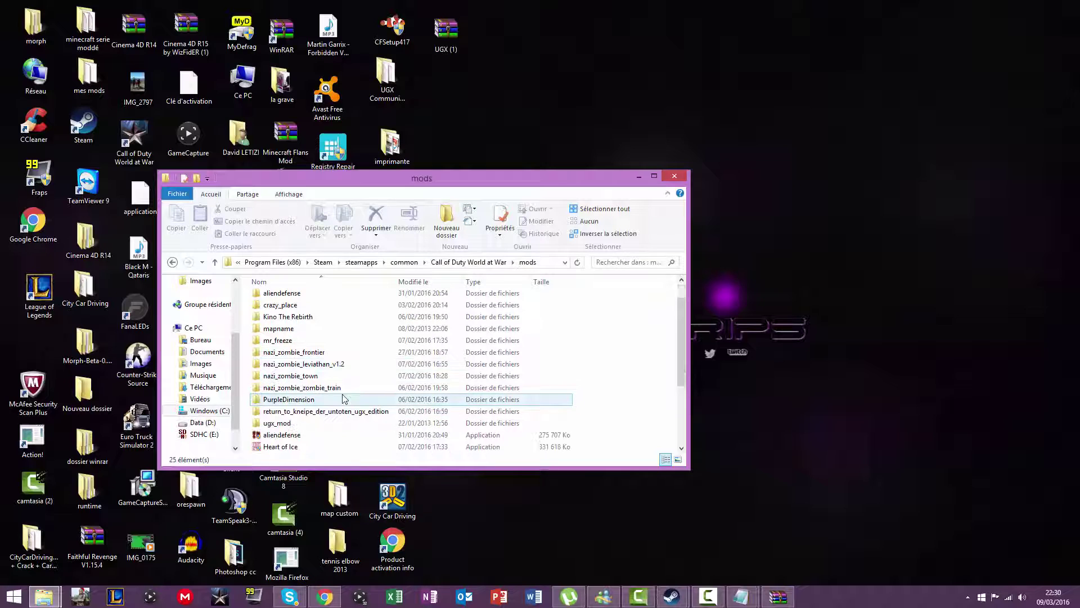
{"action": "scroll", "coordinate": [366, 403], "scroll_direction": "up", "scroll_amount": 1}
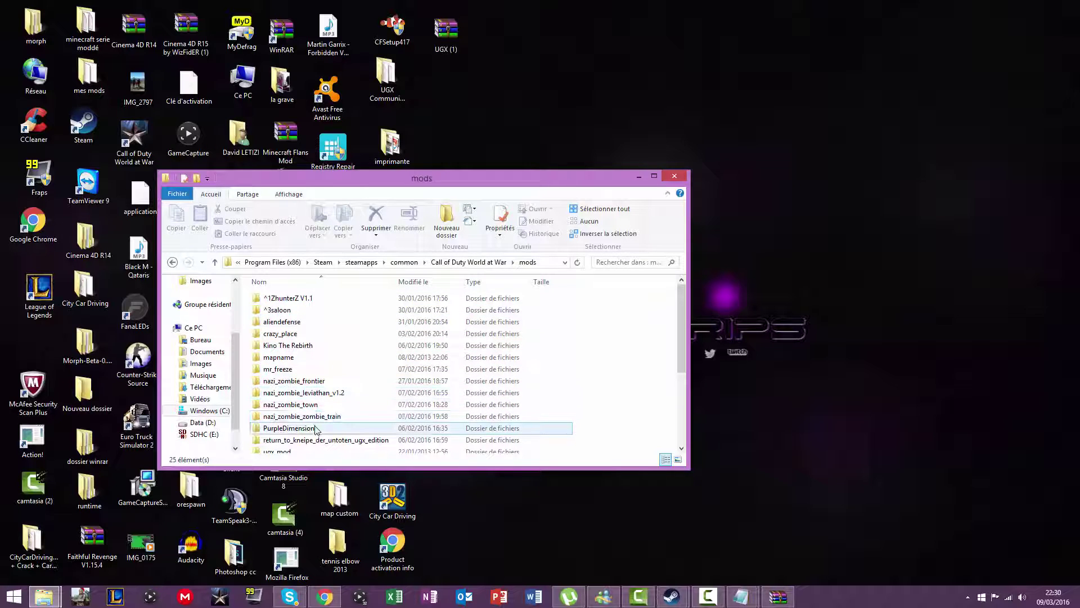
{"action": "scroll", "coordinate": [315, 376], "scroll_direction": "down", "scroll_amount": 1}
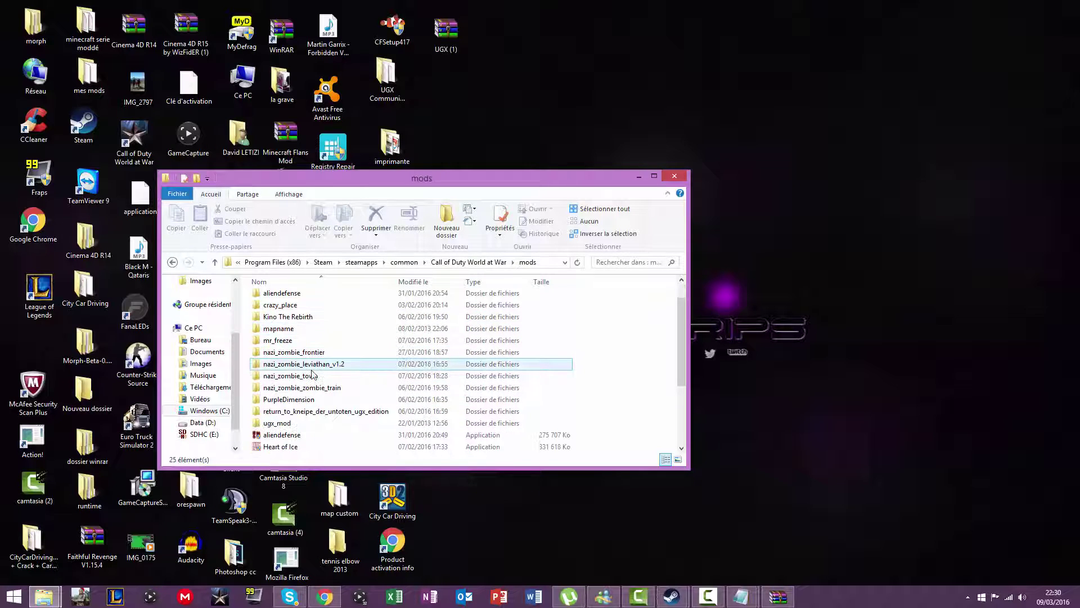
{"action": "scroll", "coordinate": [310, 419], "scroll_direction": "down", "scroll_amount": 3}
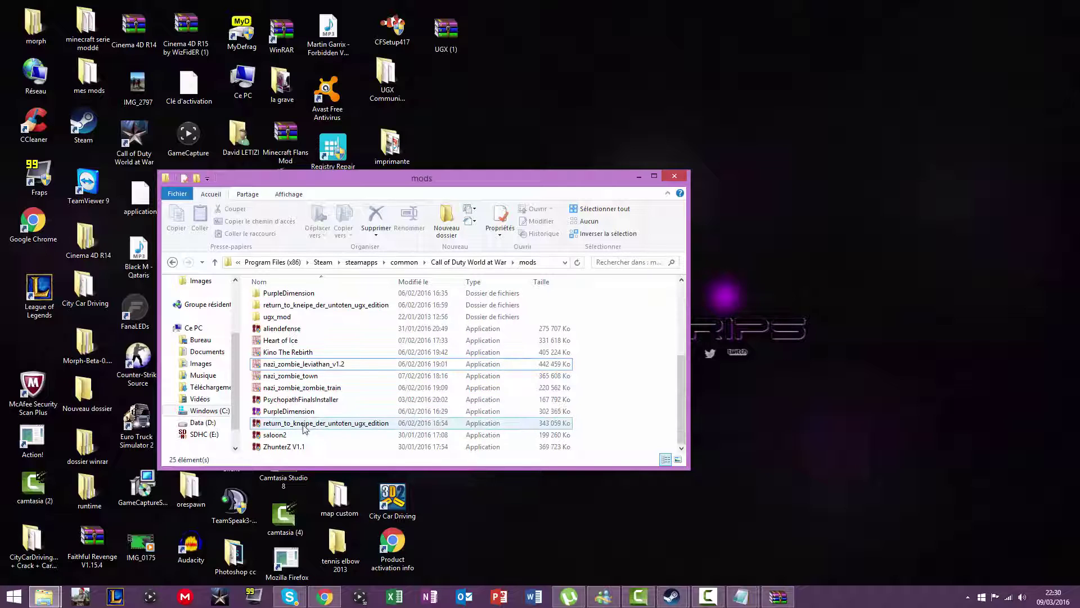
{"action": "scroll", "coordinate": [315, 421], "scroll_direction": "up", "scroll_amount": 4}
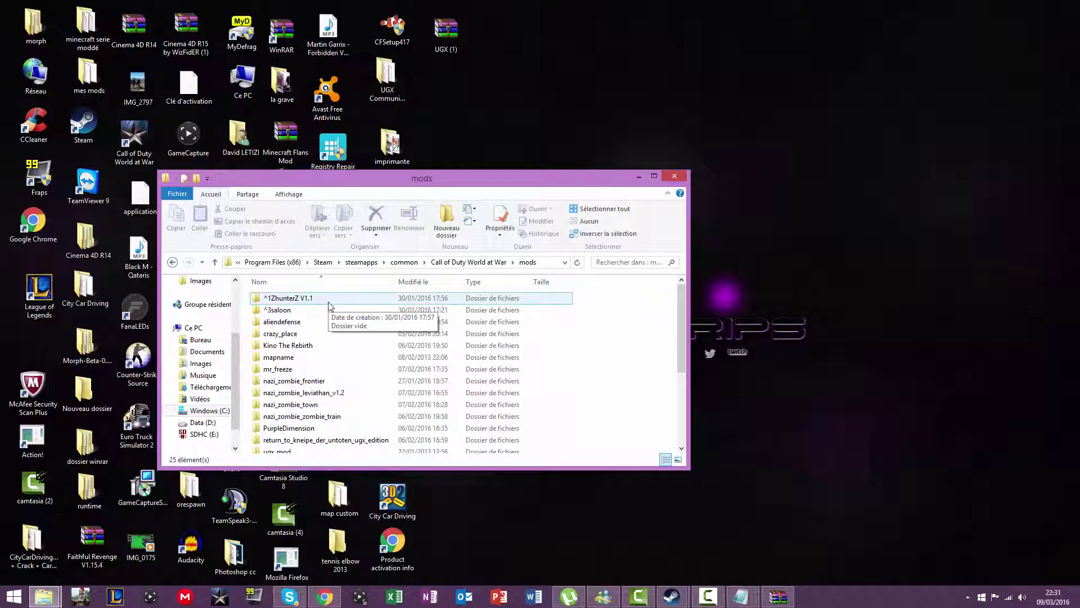
{"action": "left_click", "coordinate": [321, 381]}
{"action": "left_click_drag", "start_coordinate": [498, 205], "coordinate": [618, 321]}
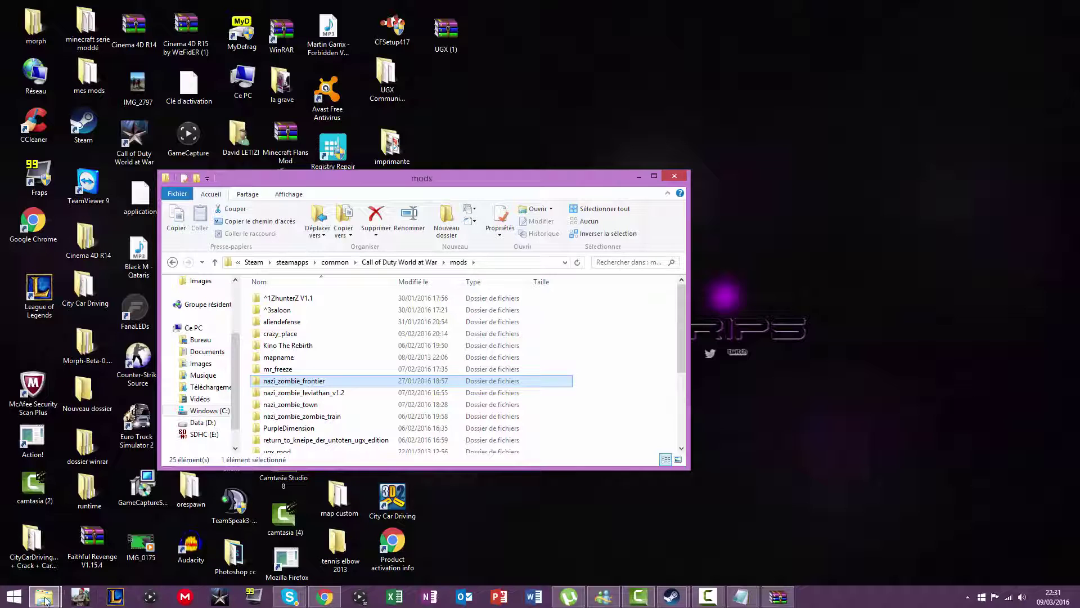
Browse from the Downloads window to C:\Utilisateurs\Asus\AppData\Local\Activision\CoDWaW\Mods and look through the installed map folders
{"action": "mouse_move", "coordinate": [45, 601]}
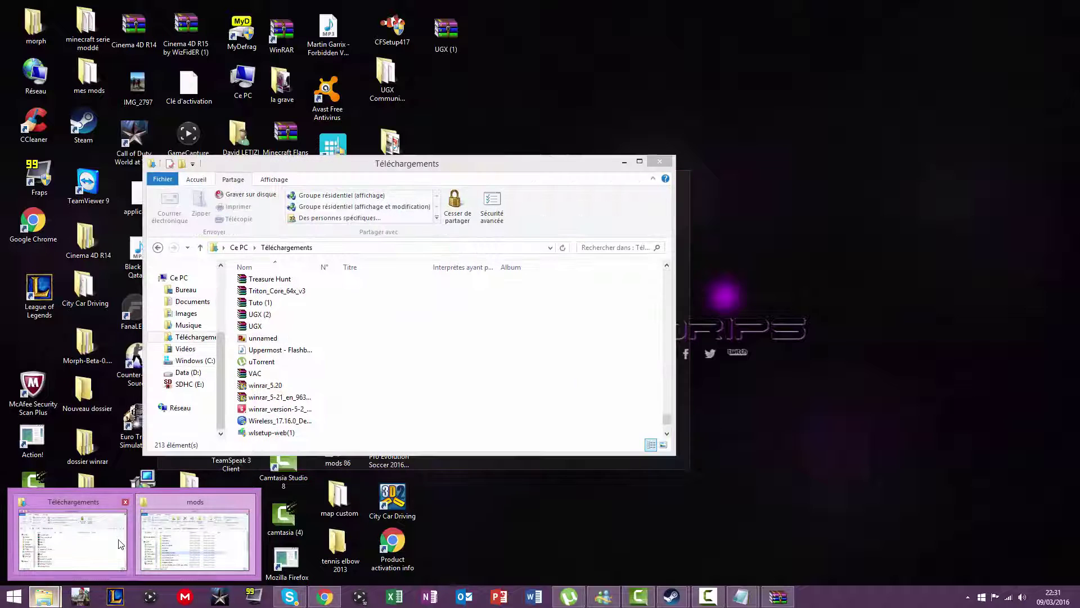
{"action": "left_click", "coordinate": [192, 534]}
{"action": "left_click", "coordinate": [185, 360]}
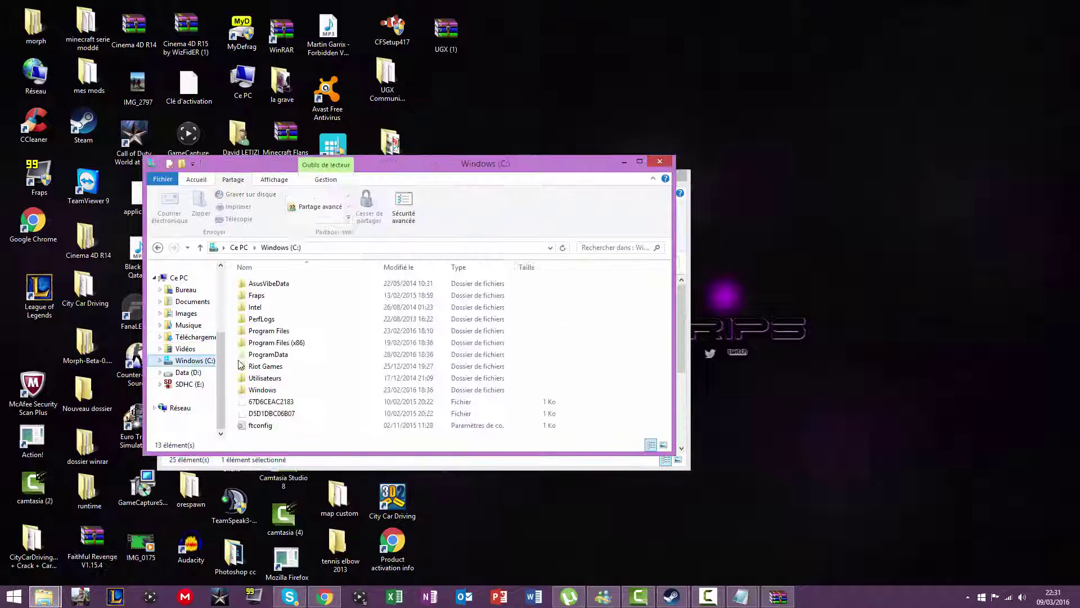
{"action": "double_click", "coordinate": [269, 382]}
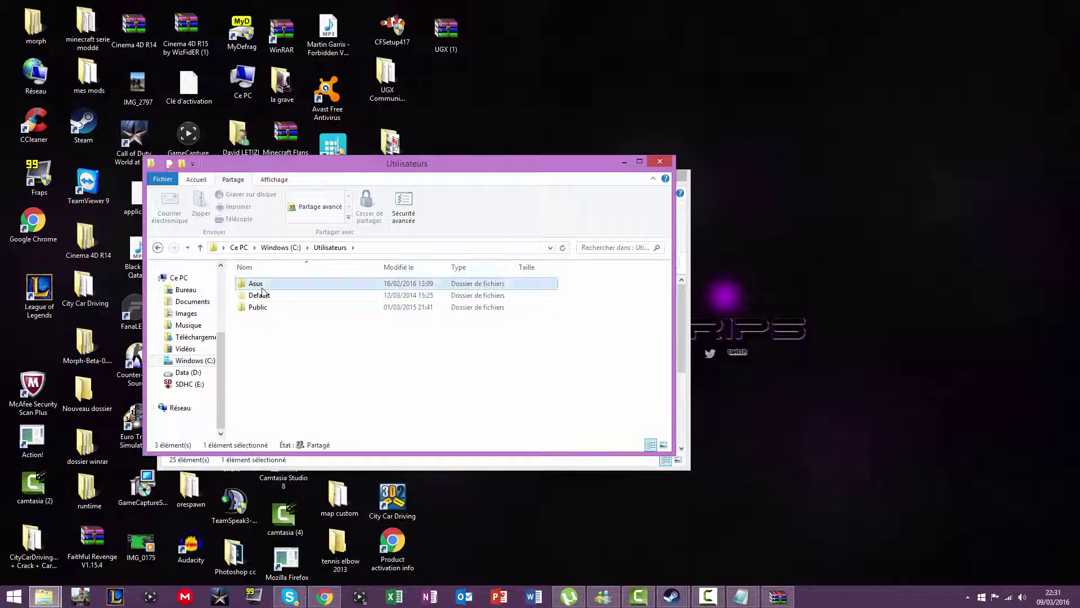
{"action": "double_click", "coordinate": [269, 285]}
{"action": "double_click", "coordinate": [269, 285]}
{"action": "double_click", "coordinate": [269, 286]}
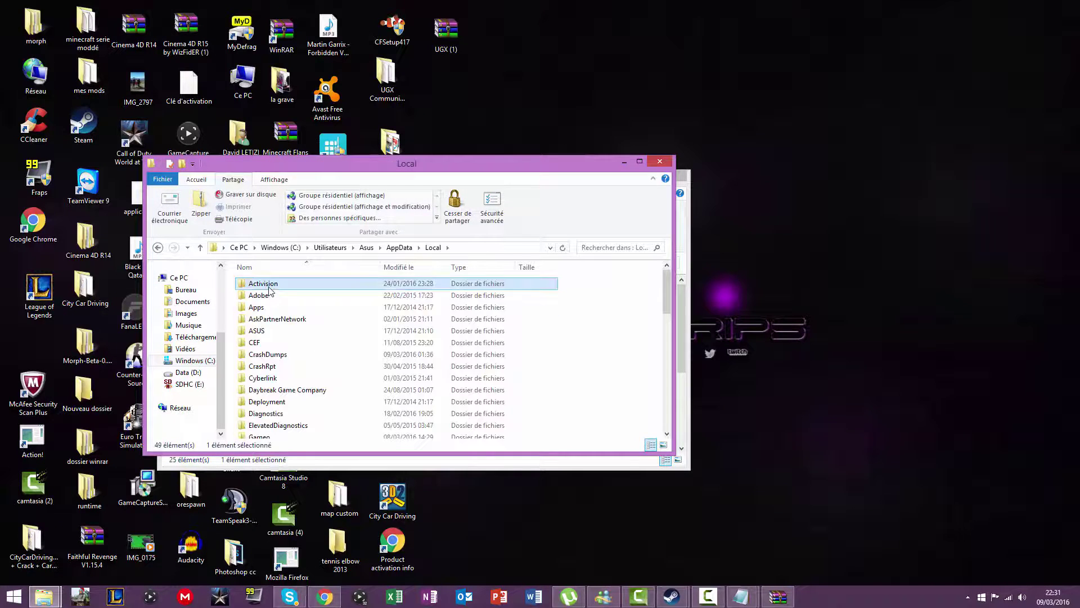
{"action": "double_click", "coordinate": [269, 285]}
{"action": "double_click", "coordinate": [269, 286]}
{"action": "left_click", "coordinate": [269, 286]}
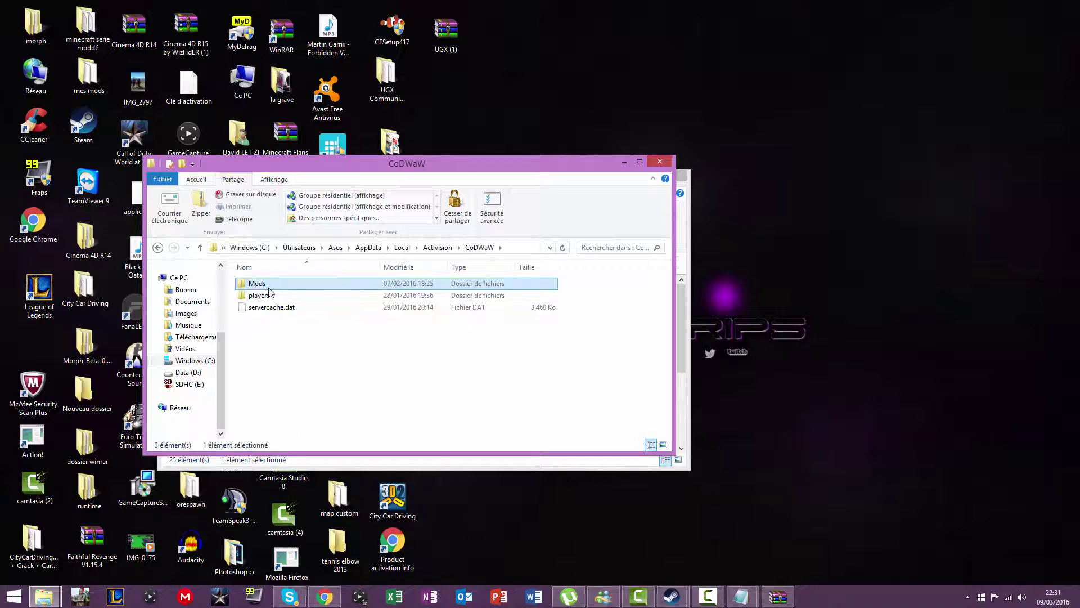
{"action": "double_click", "coordinate": [293, 287]}
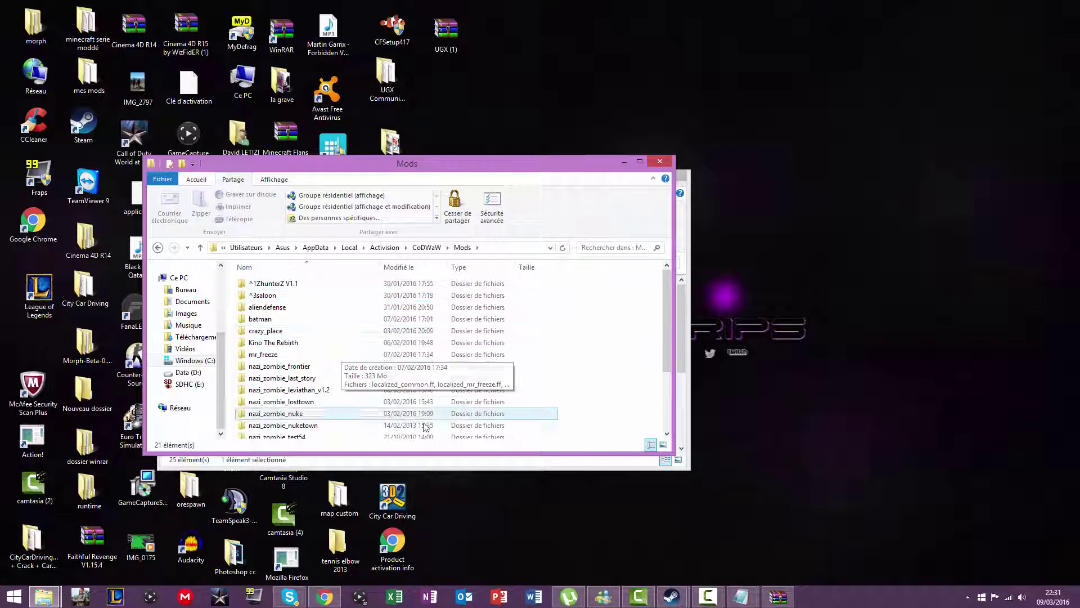
{"action": "scroll", "coordinate": [393, 393], "scroll_direction": "down", "scroll_amount": 3}
{"action": "scroll", "coordinate": [345, 332], "scroll_direction": "up", "scroll_amount": 3}
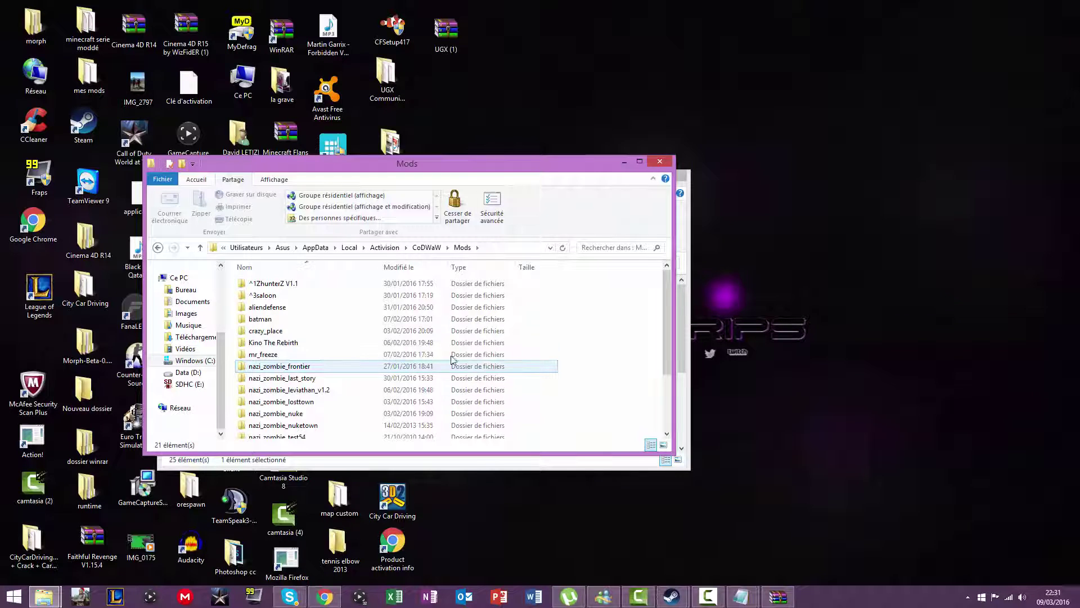
Minimize both open folder windows to clear the desktop
{"action": "left_click", "coordinate": [625, 162]}
{"action": "left_click", "coordinate": [639, 178]}
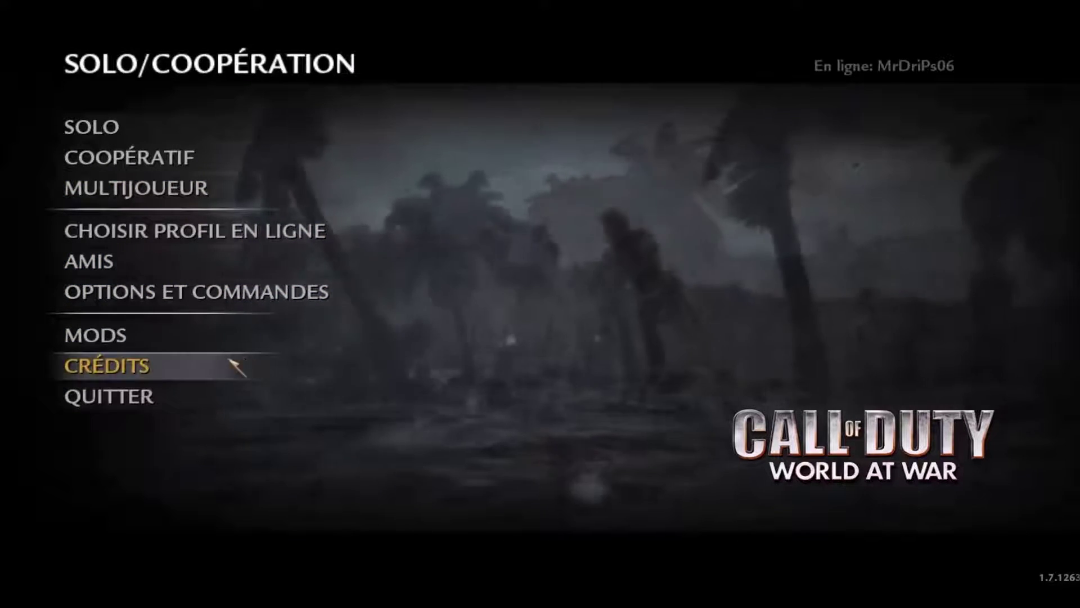
Switch to Call of Duty: World at War and look through its mods list for the installed custom zombie maps
{"action": "left_click", "coordinate": [157, 336]}
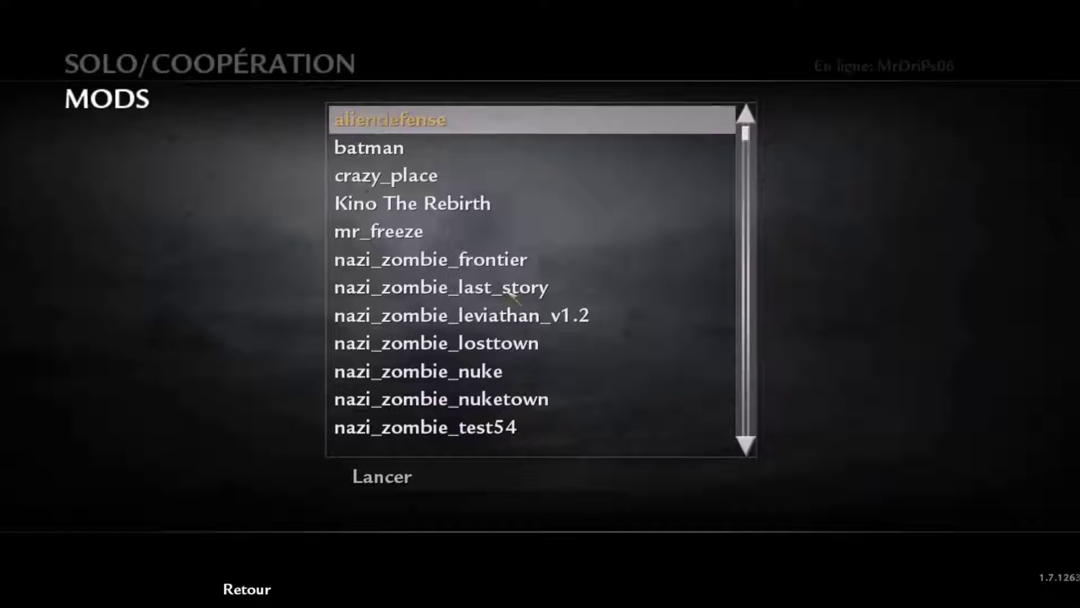
{"action": "scroll", "coordinate": [653, 343], "scroll_direction": "down", "scroll_amount": 4}
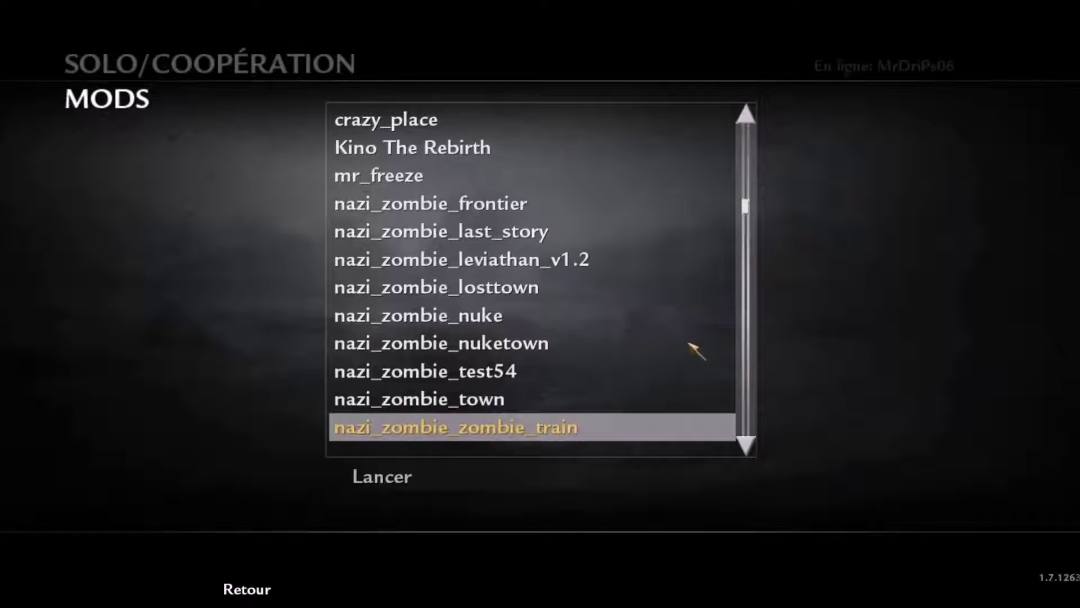
{"action": "scroll", "coordinate": [675, 343], "scroll_direction": "down", "scroll_amount": 7}
{"action": "scroll", "coordinate": [625, 323], "scroll_direction": "up", "scroll_amount": 3}
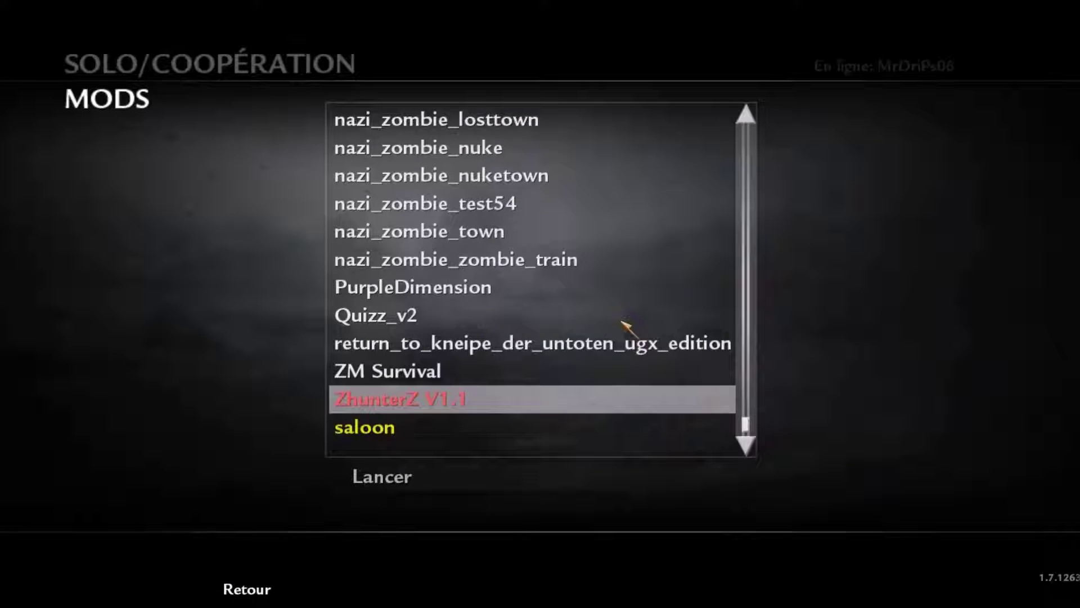
{"action": "scroll", "coordinate": [627, 332], "scroll_direction": "down", "scroll_amount": 1}
{"action": "scroll", "coordinate": [628, 331], "scroll_direction": "up", "scroll_amount": 3}
{"action": "scroll", "coordinate": [625, 326], "scroll_direction": "up", "scroll_amount": 6}
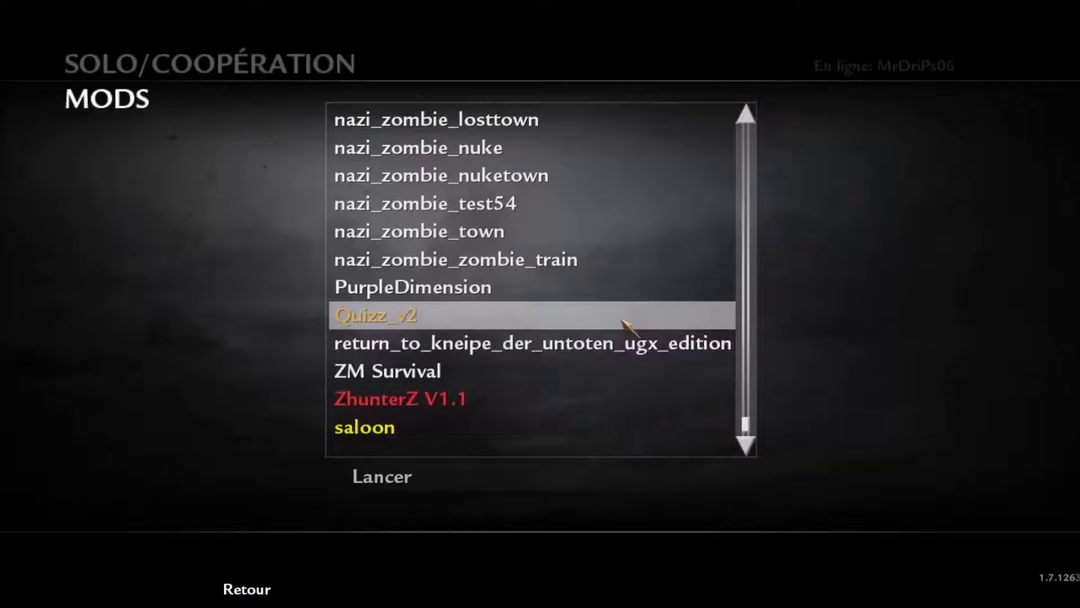
{"action": "scroll", "coordinate": [627, 328], "scroll_direction": "up", "scroll_amount": 4}
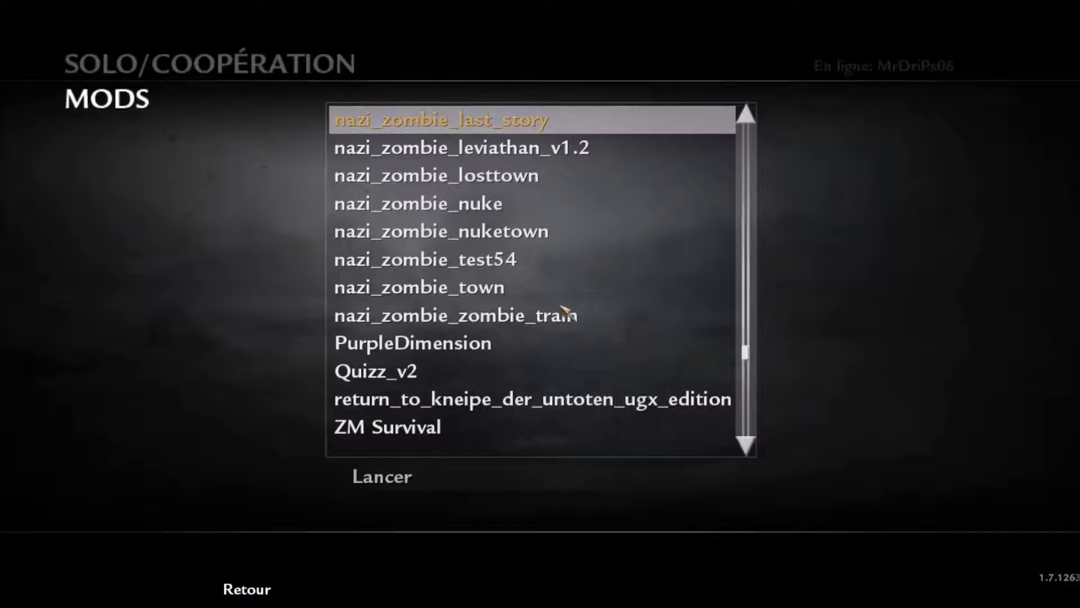
Load the nazi_zombie_leviathan_v1.2 mod and start its Leviathan mission
{"action": "scroll", "coordinate": [568, 301], "scroll_direction": "down", "scroll_amount": 1}
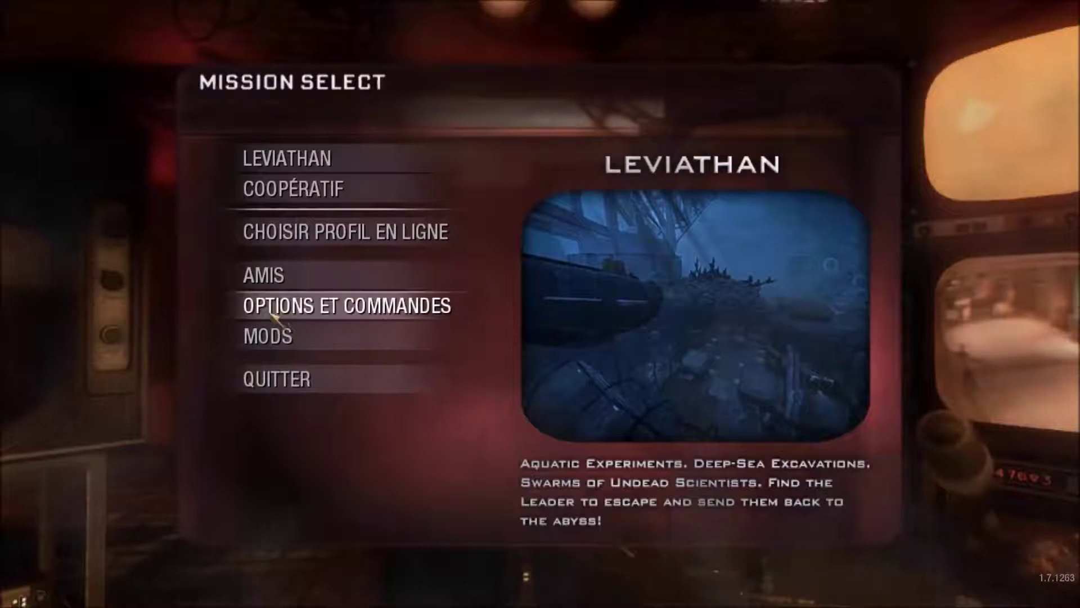
{"action": "left_click", "coordinate": [292, 163]}
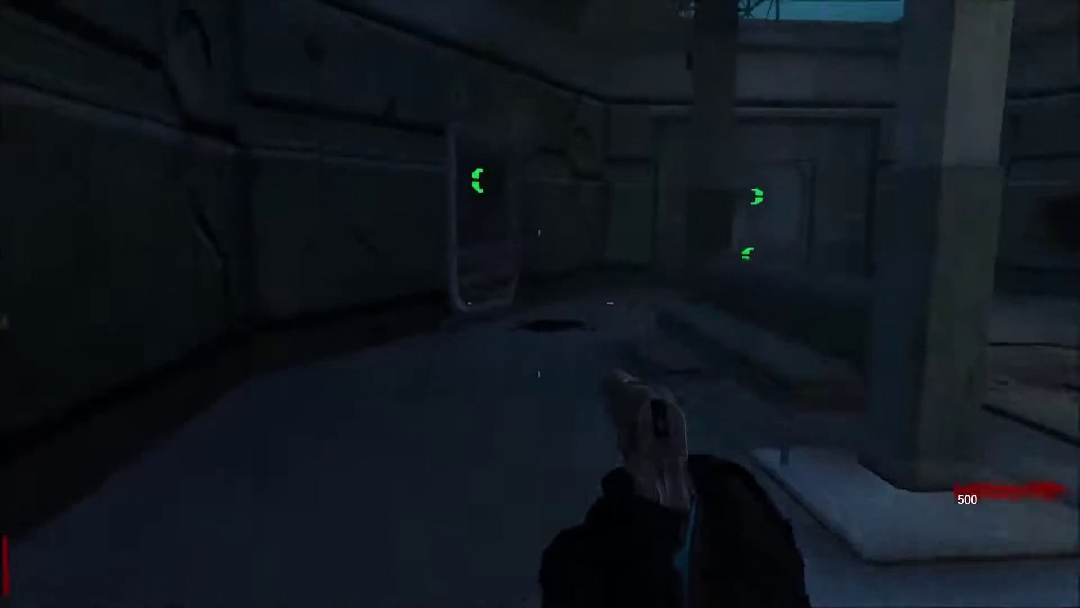
{"action": "key", "text": "r"}
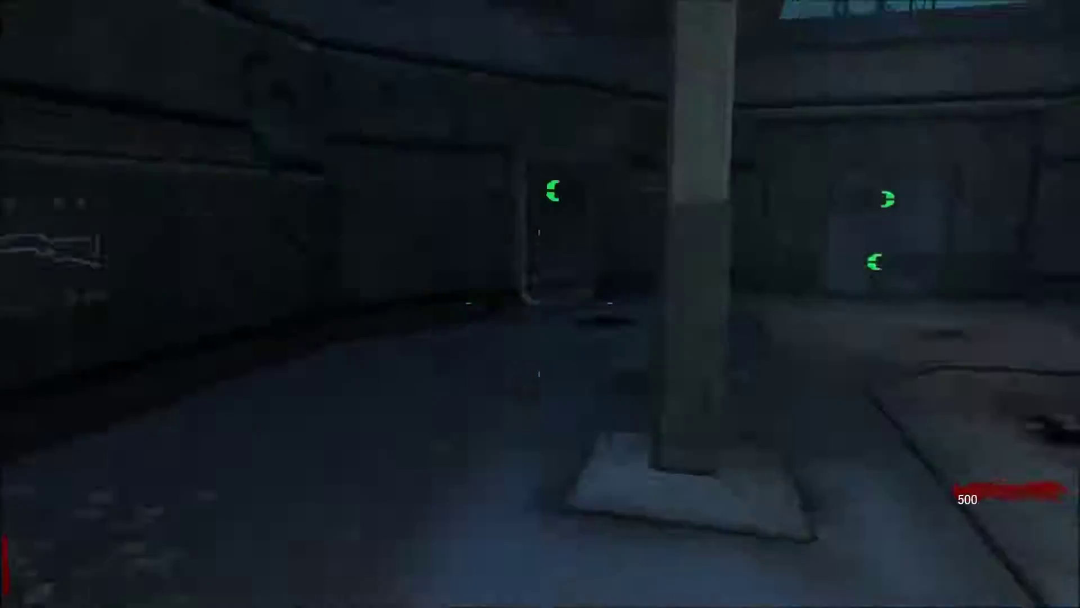
{"action": "key", "text": "w"}
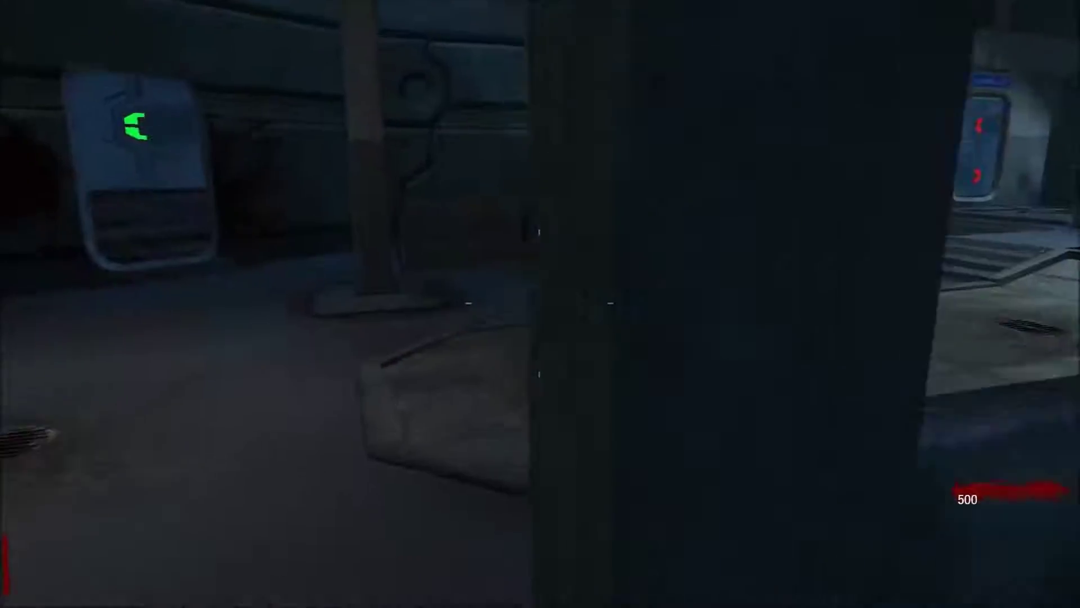
{"action": "key", "text": "w"}
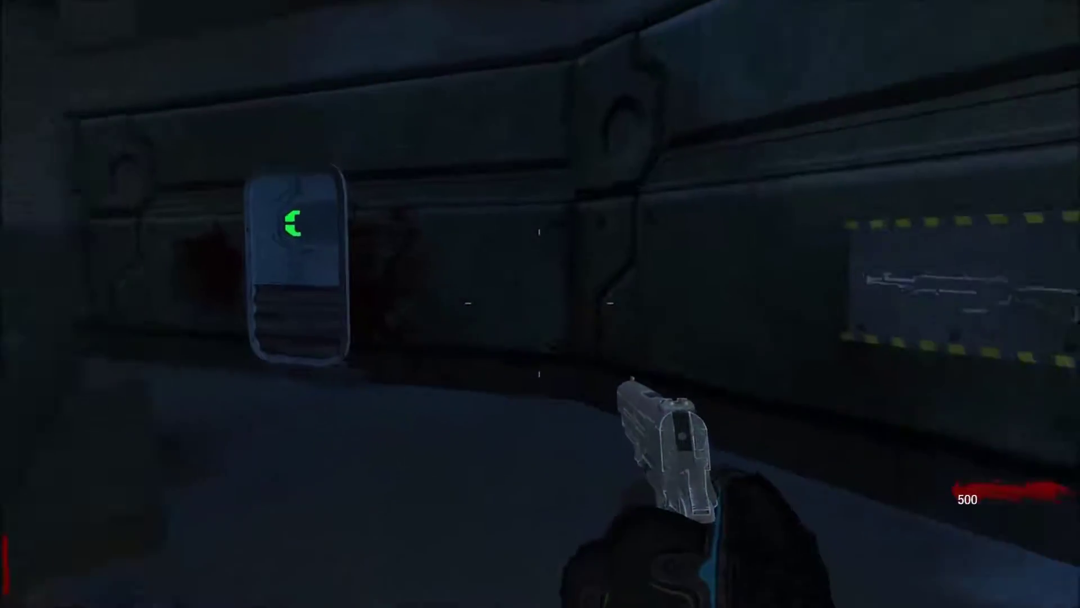
{"action": "key", "text": "w"}
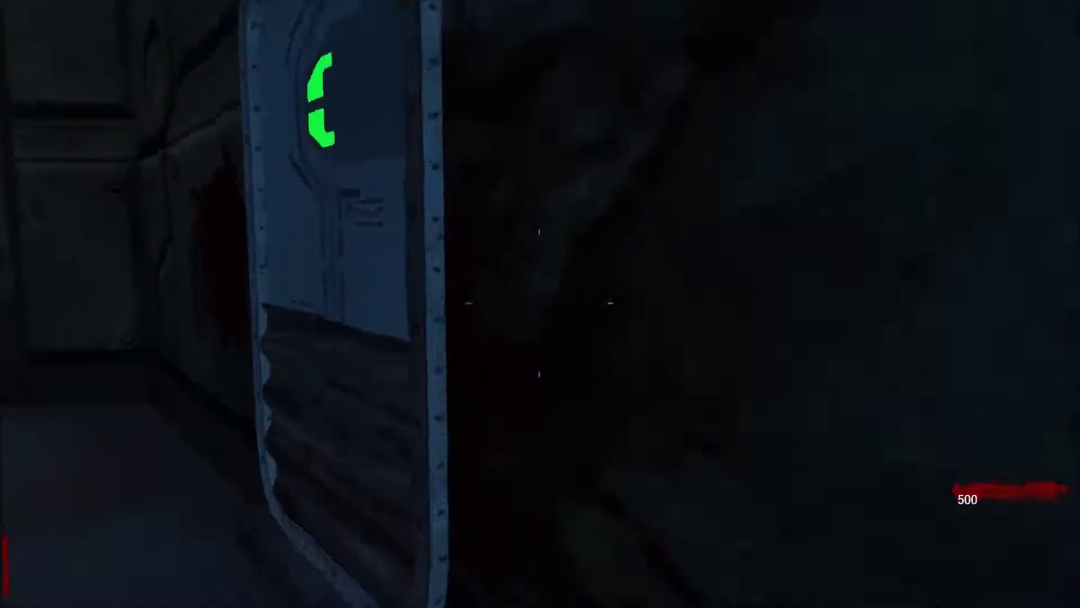